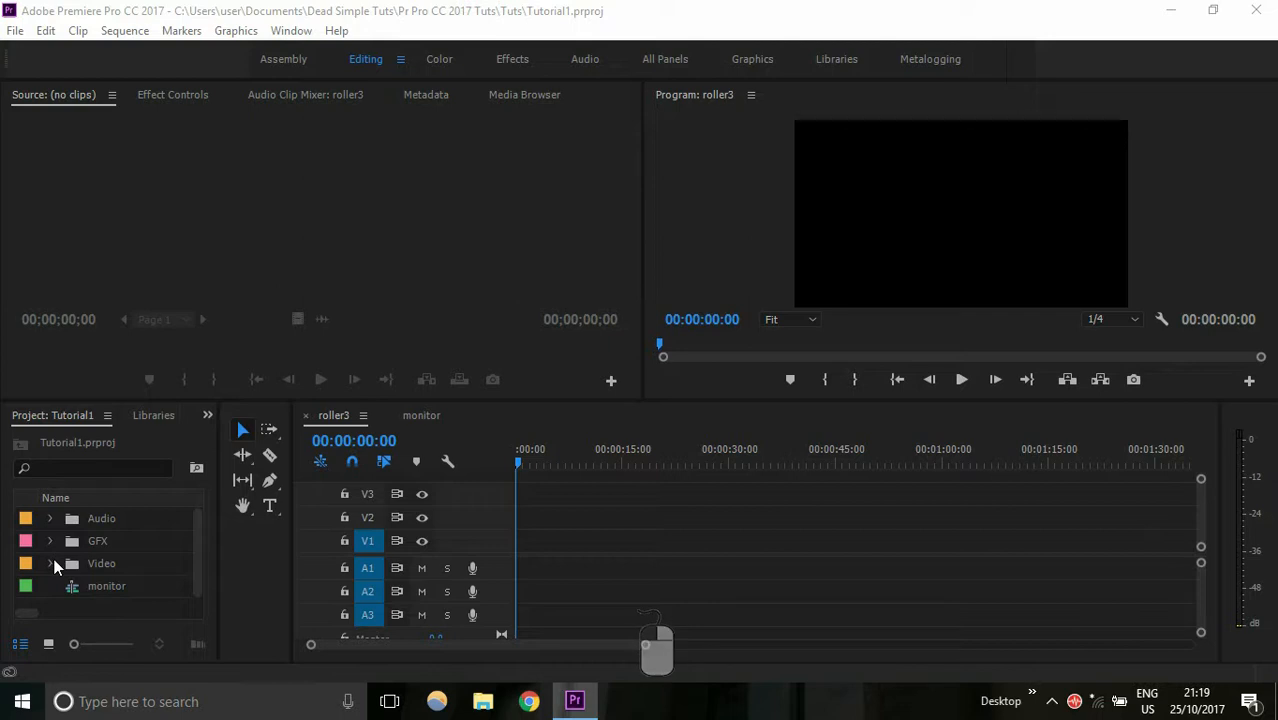
- Load roller3.mp4 from the Video bin into the Source monitor and mark its in point at 00:05:27:24
click(51, 561)
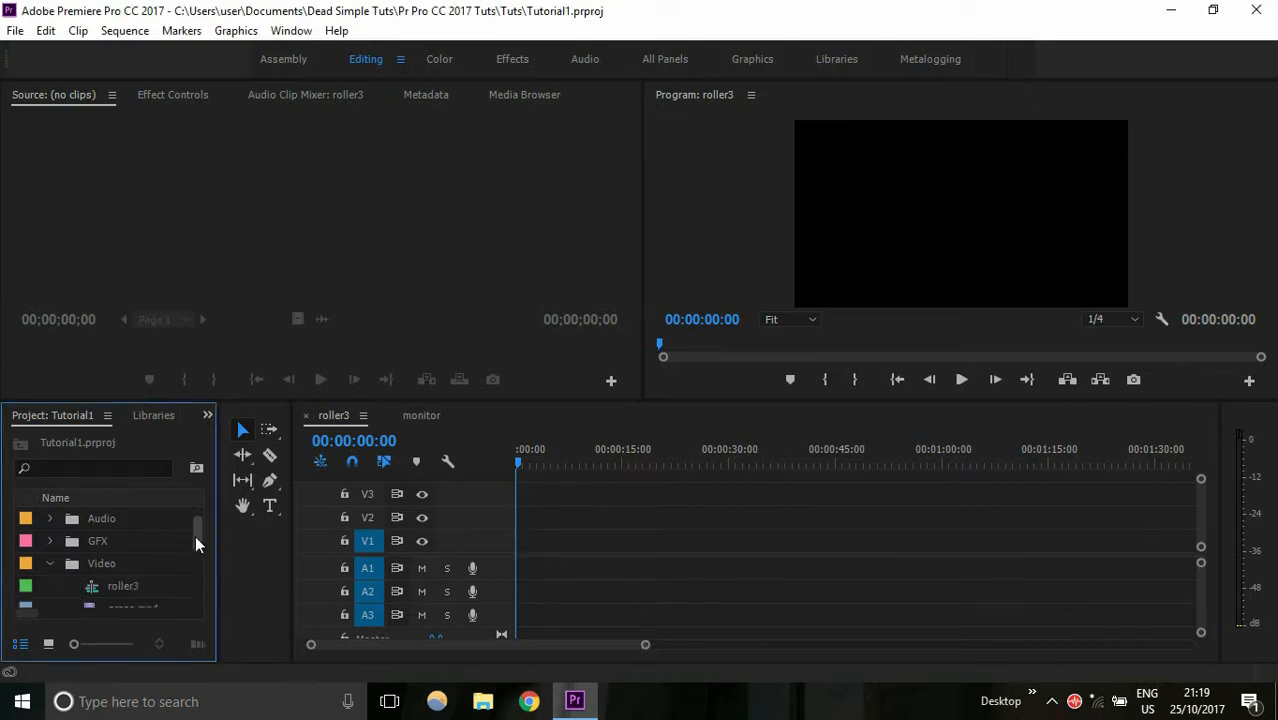
drag(195, 535, 193, 571)
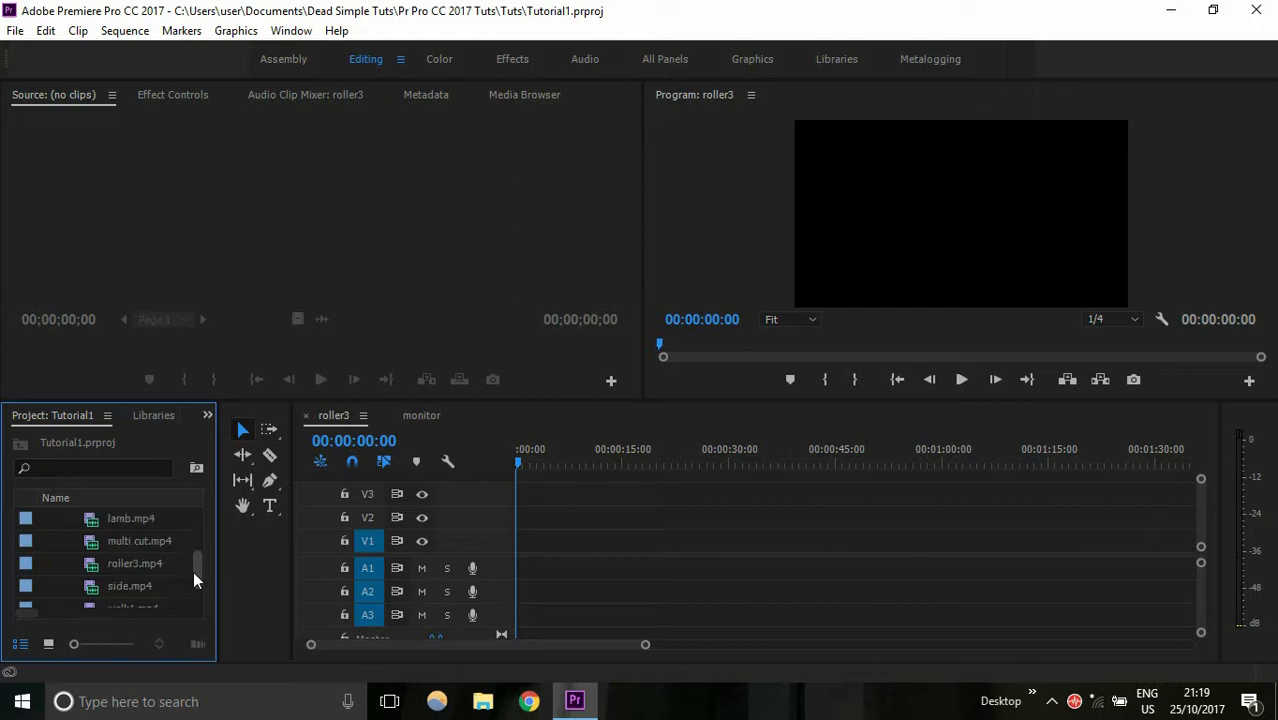
double_click(94, 565)
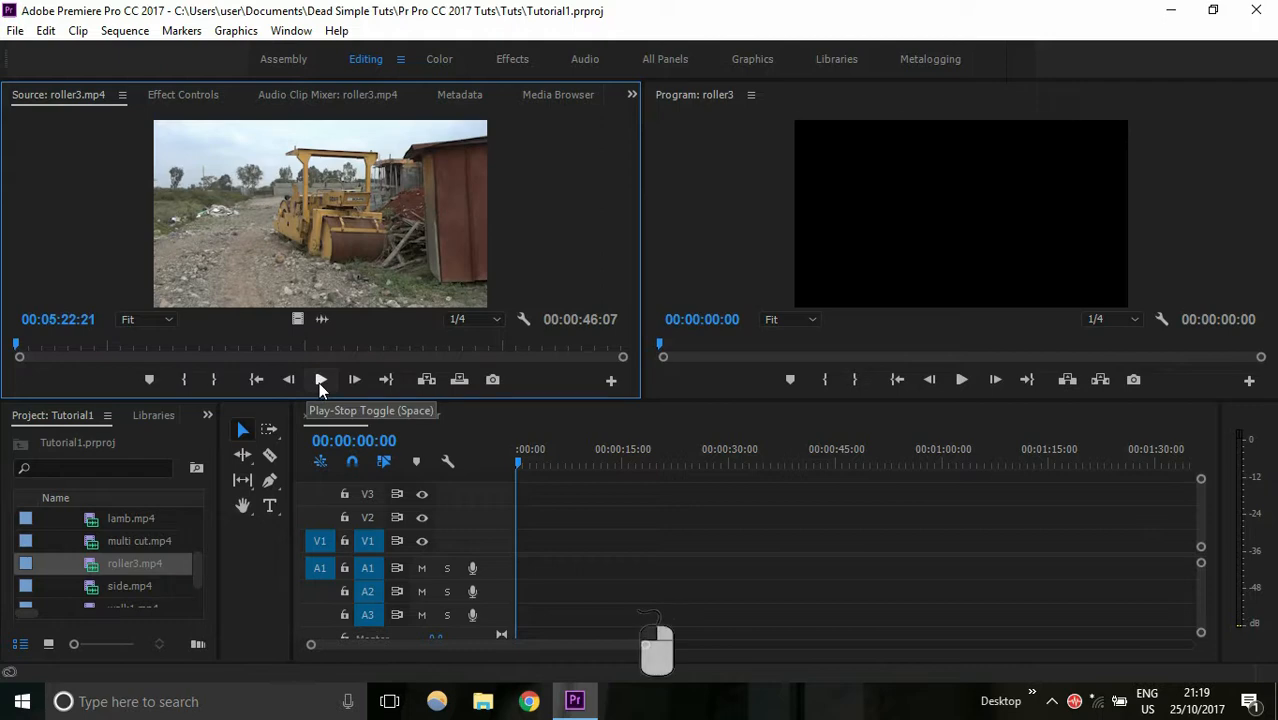
click(319, 382)
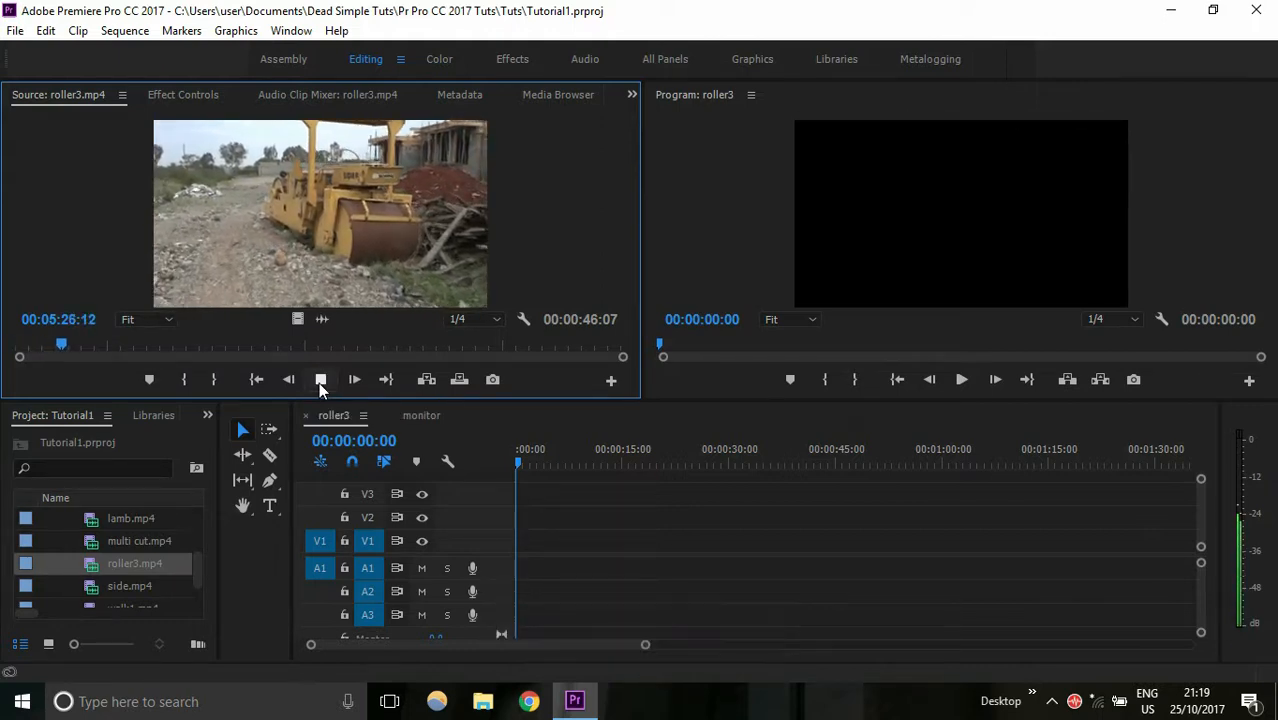
click(319, 382)
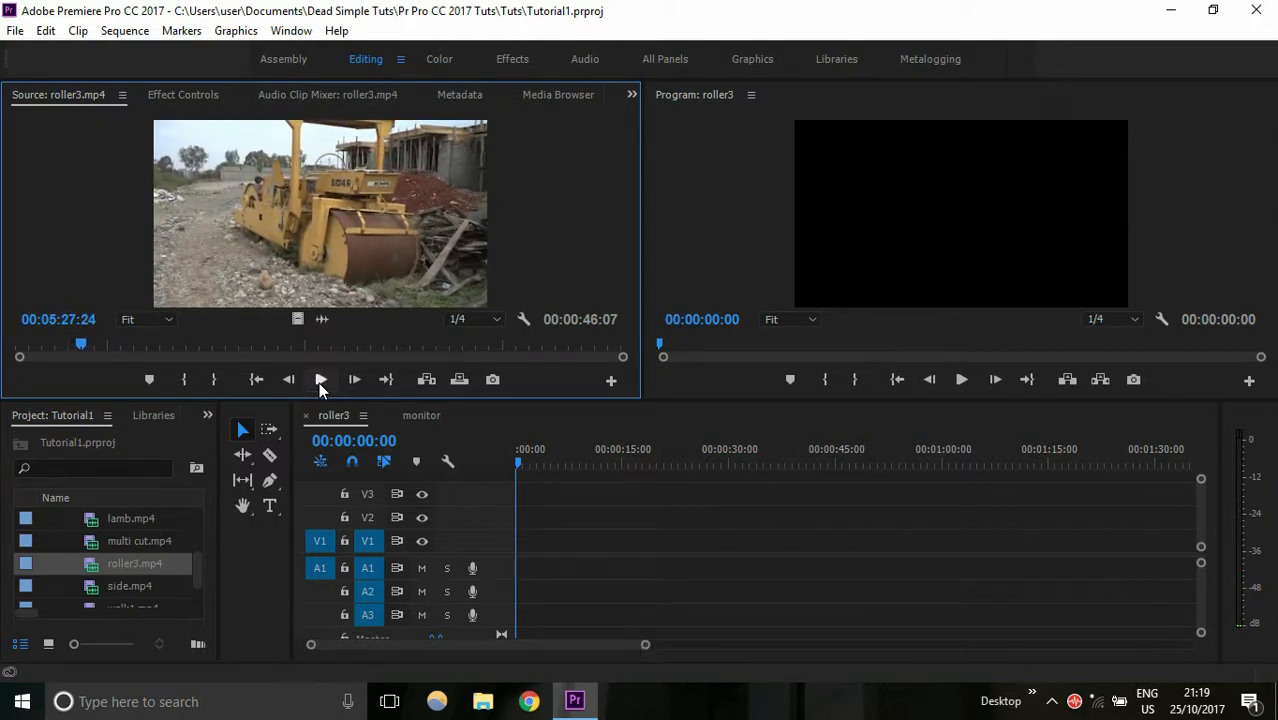
click(189, 380)
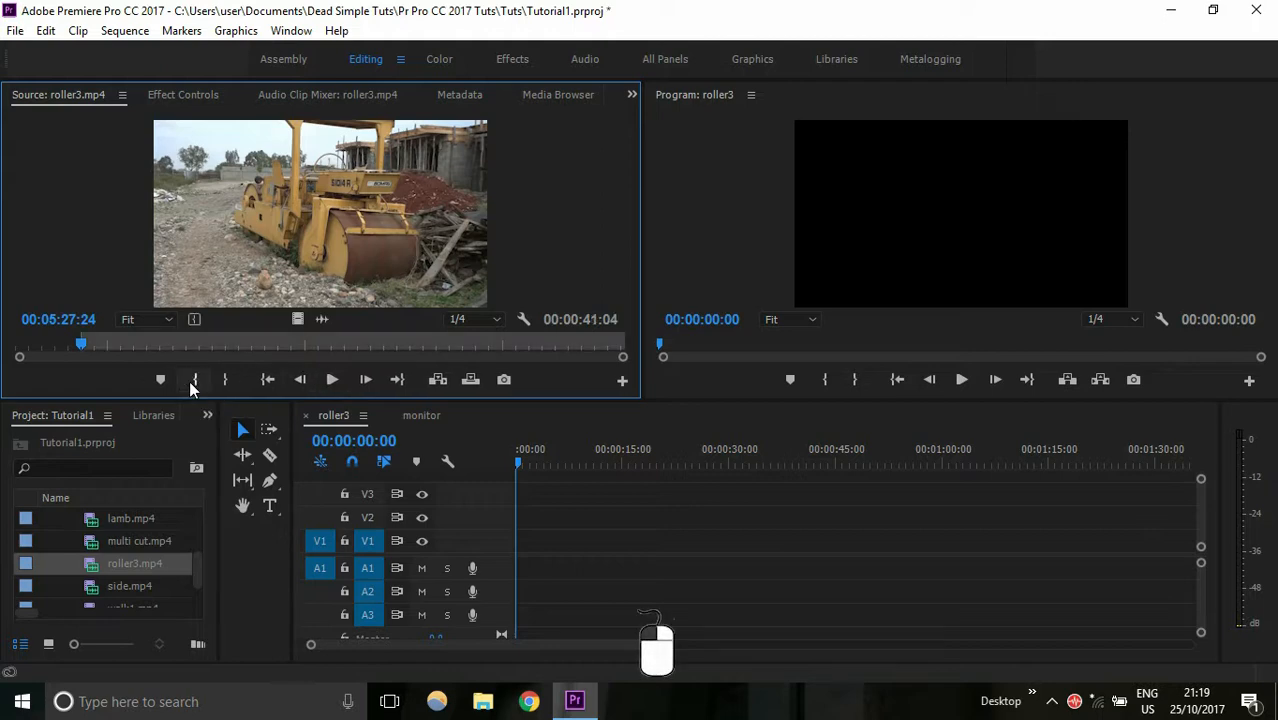
- Mark the roller3.mp4 out point at about 00:05:50 and place the trimmed clip at the start of V1 and A1
click(333, 379)
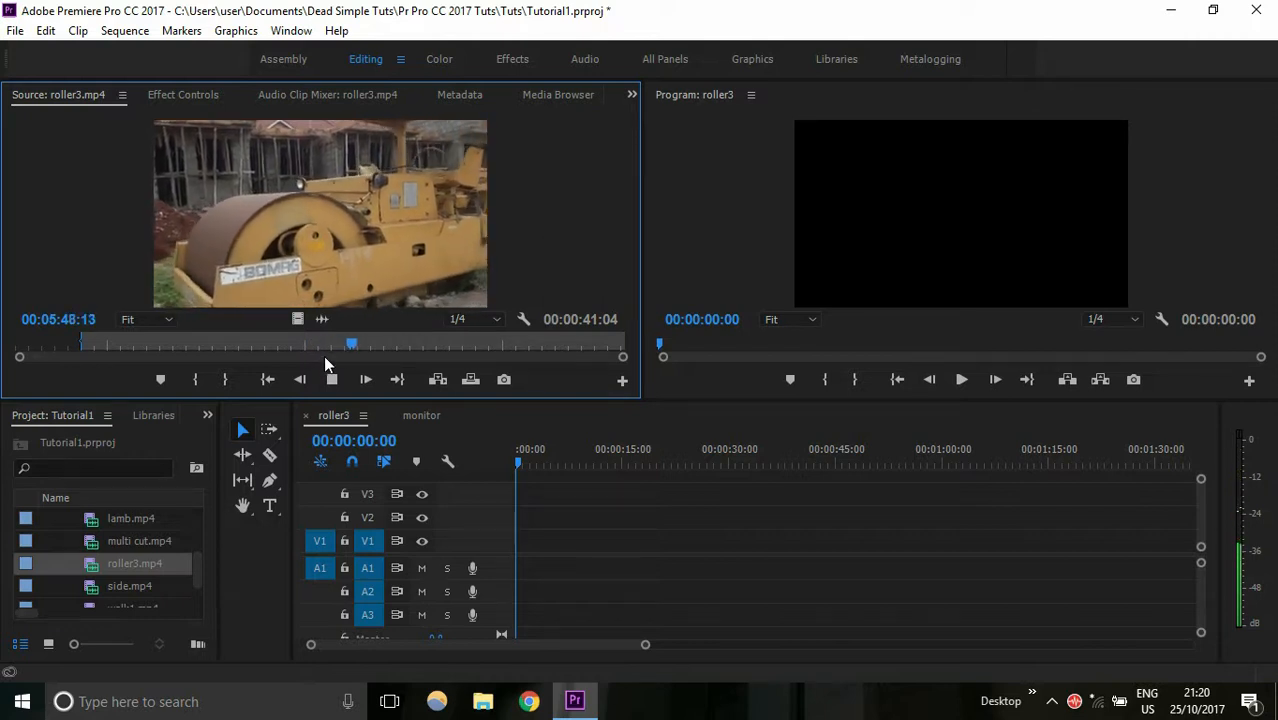
click(225, 379)
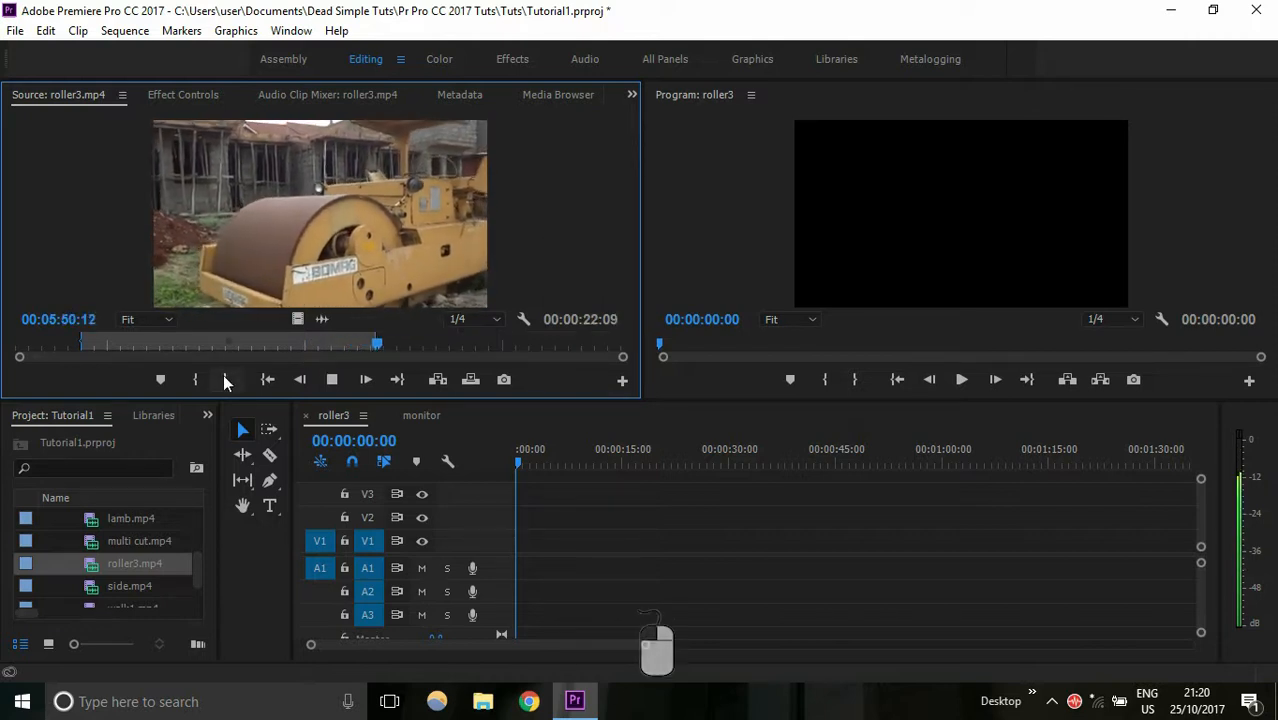
click(331, 379)
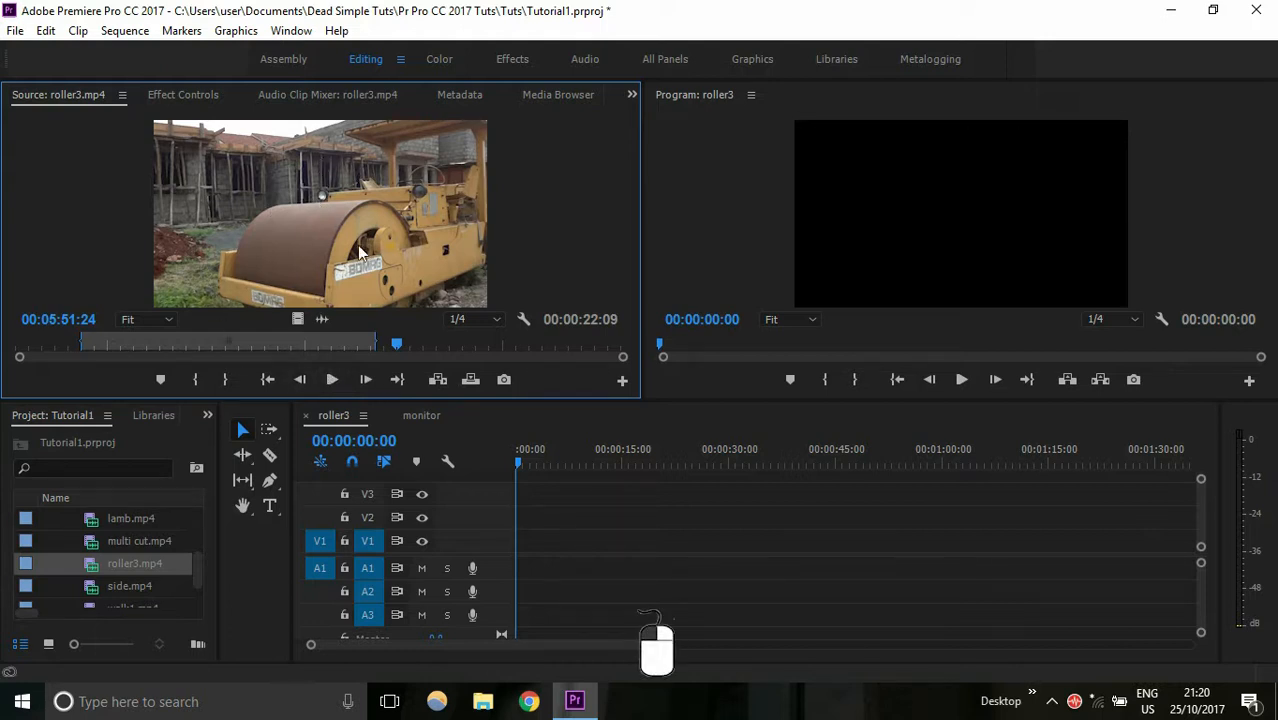
drag(481, 439, 510, 536)
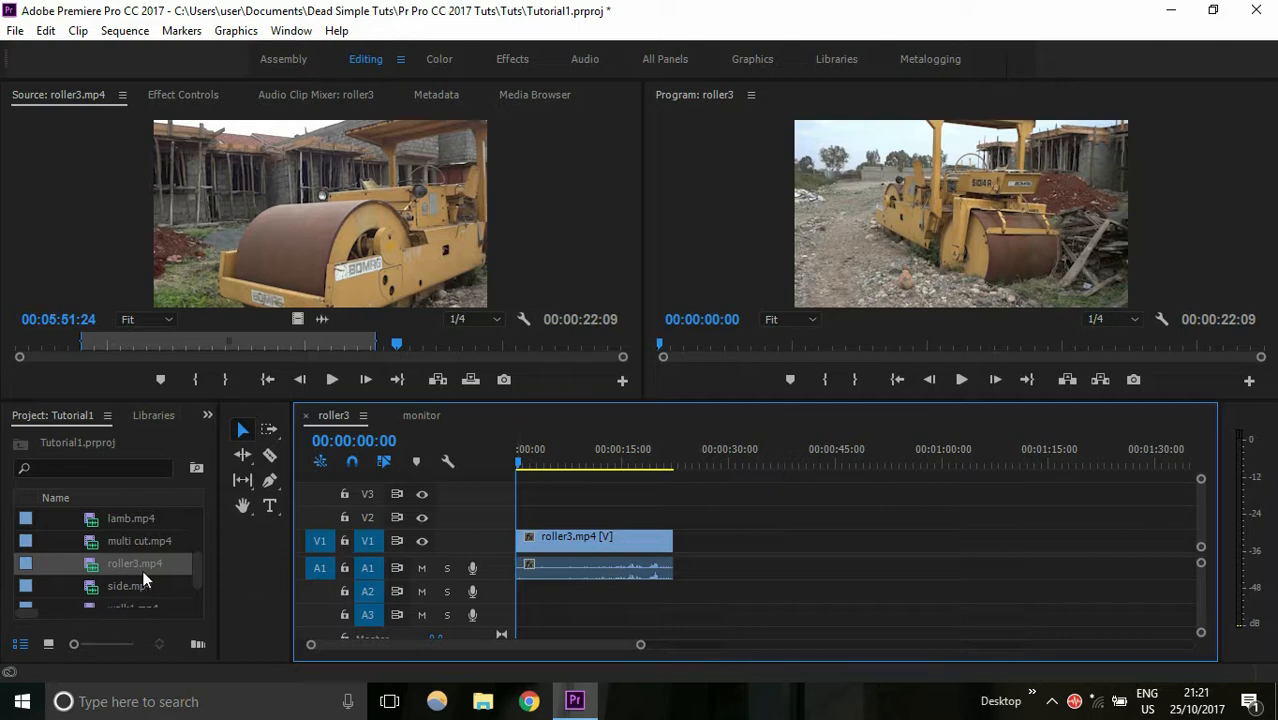
- Load lamb.mp4 into the Source monitor and mark its in point at 00:10:08:18 and out point at 00:10:25:01
drag(199, 563, 199, 553)
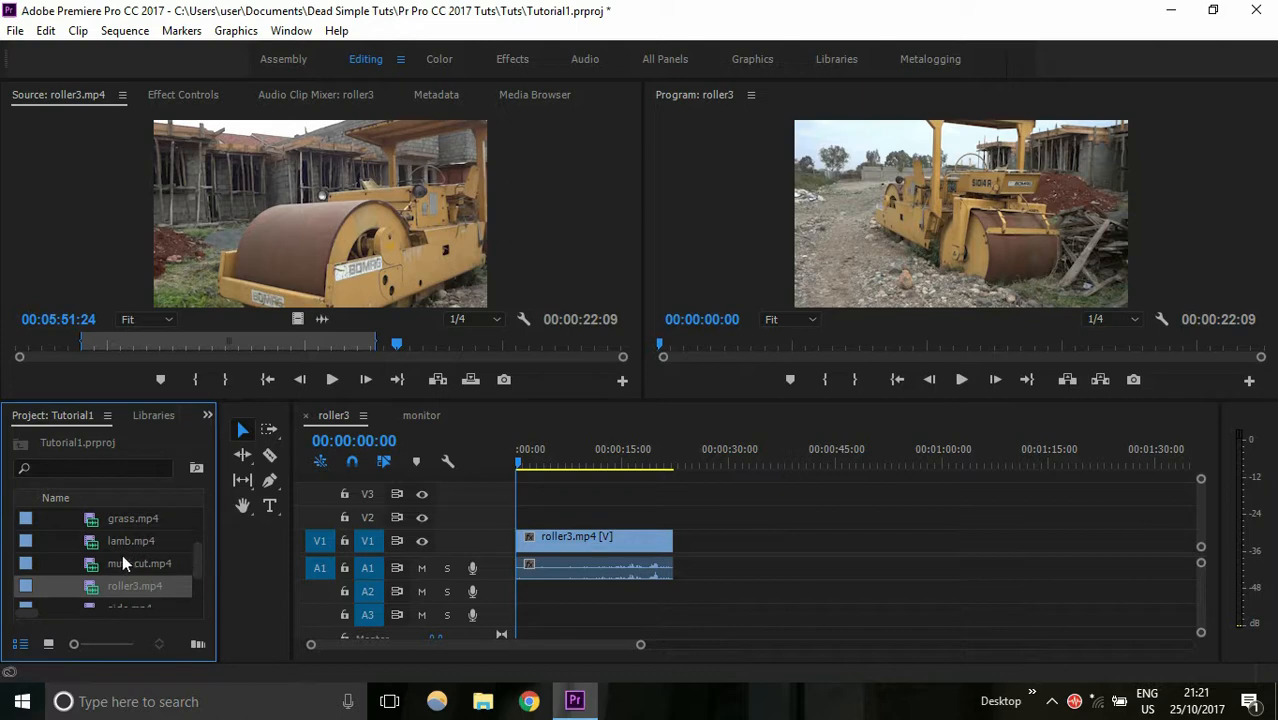
double_click(86, 542)
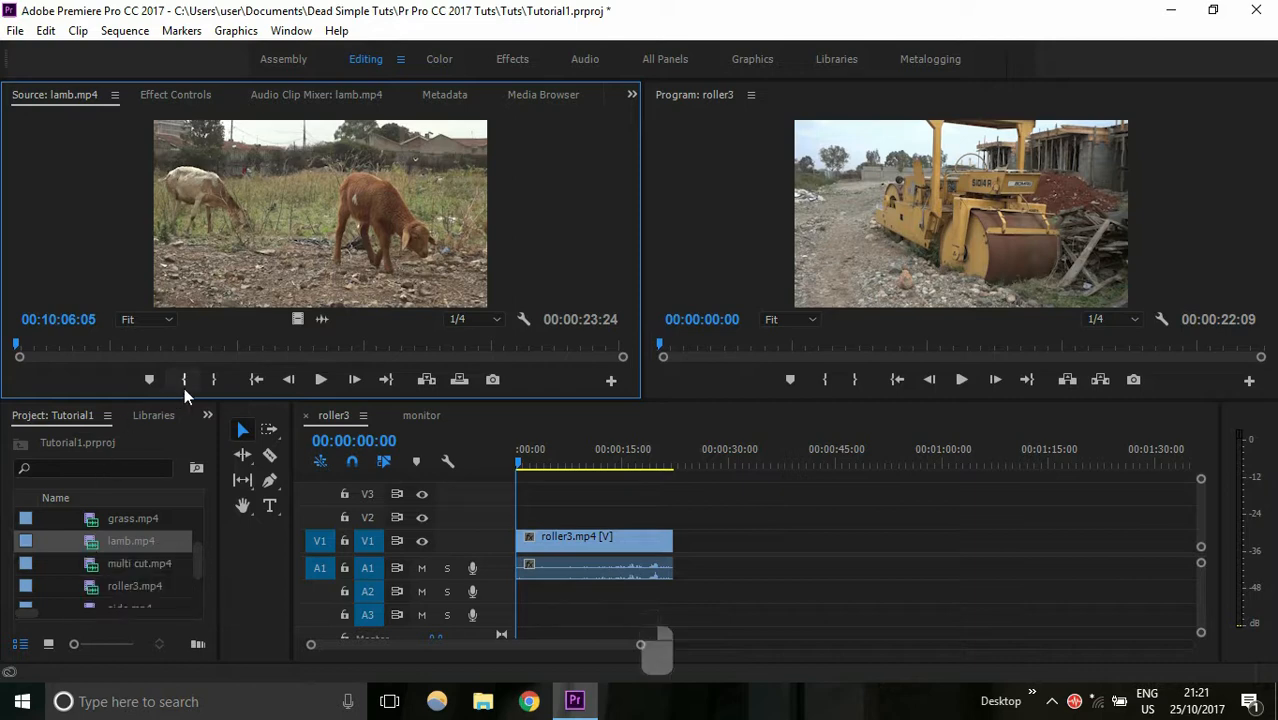
key(space)
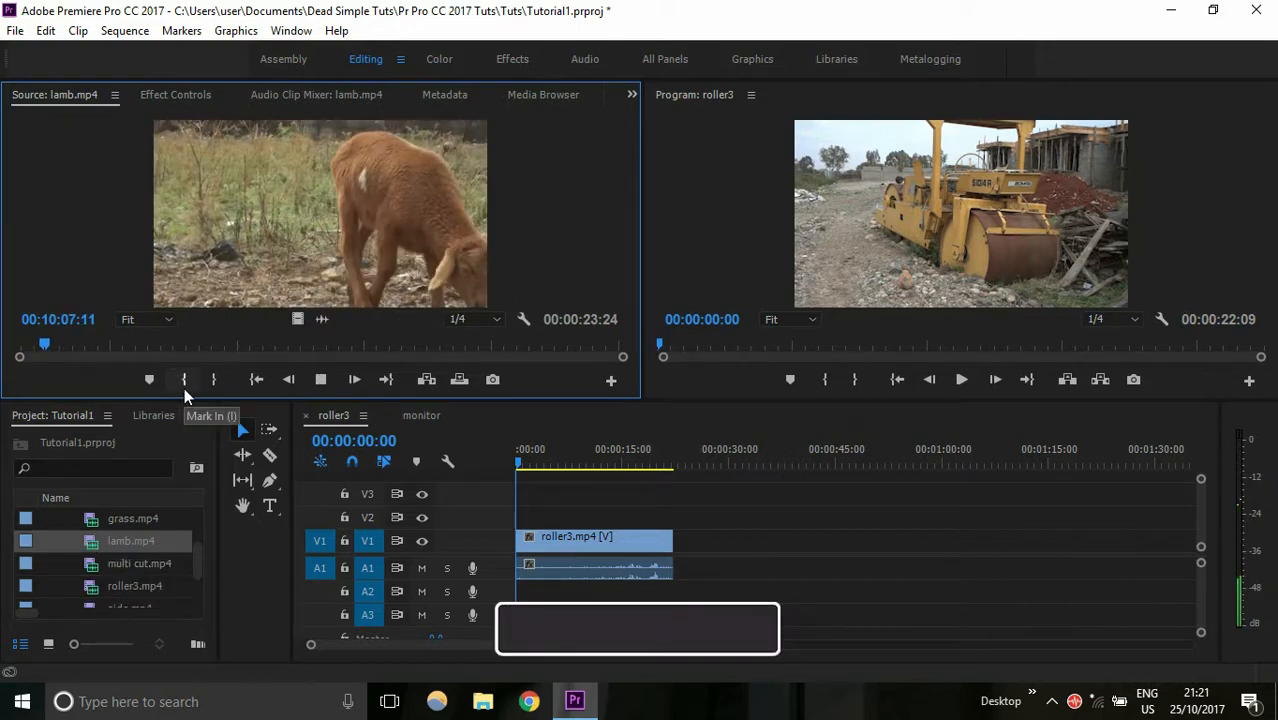
key(space)
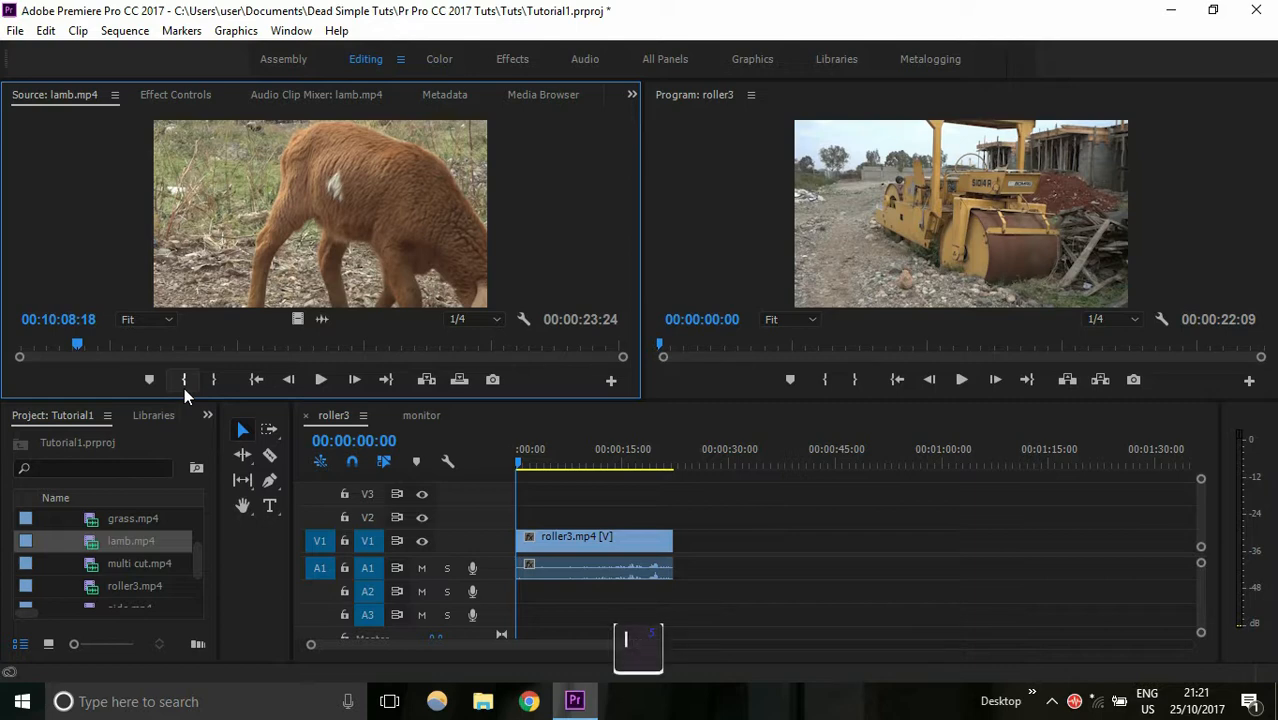
click(184, 380)
key(space)
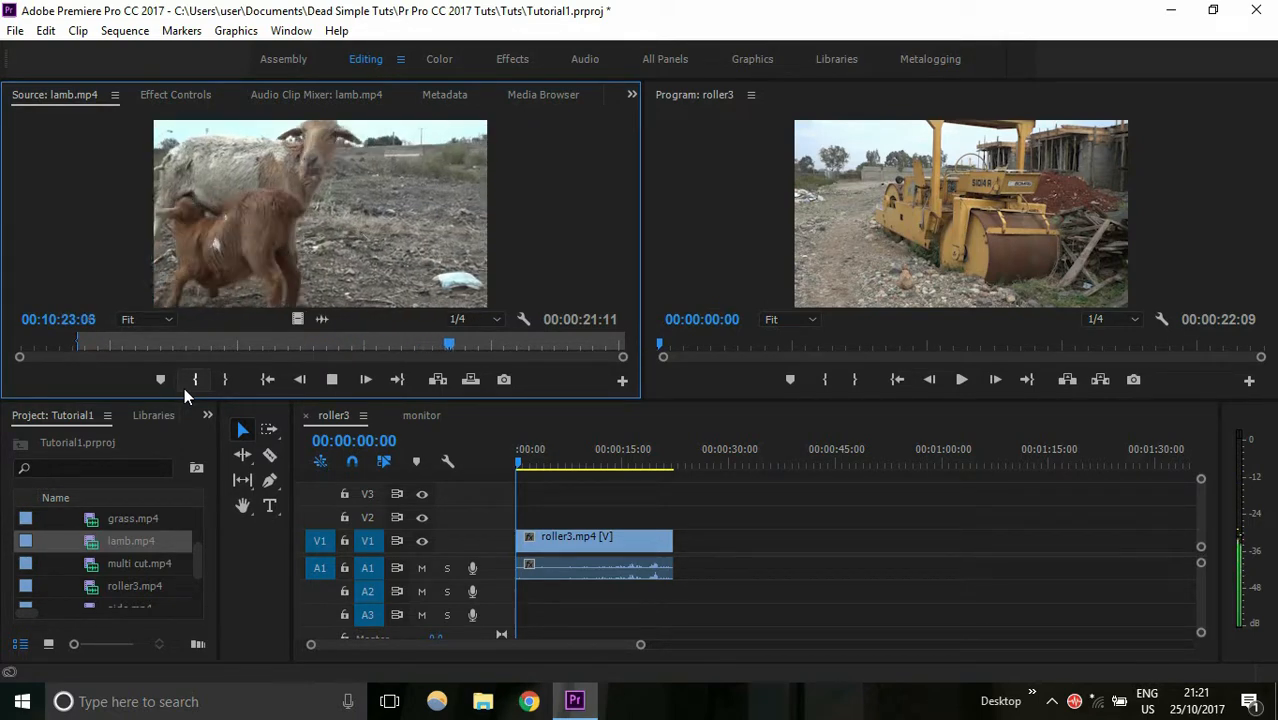
key(space)
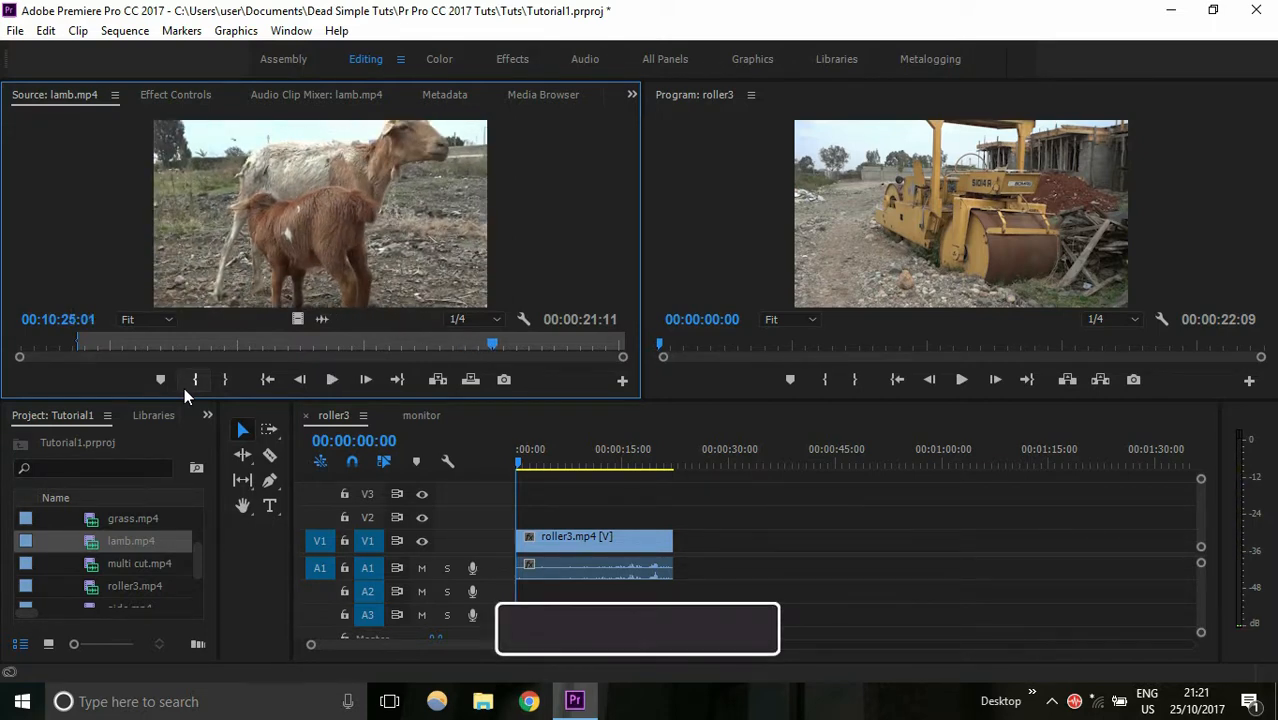
key(o)
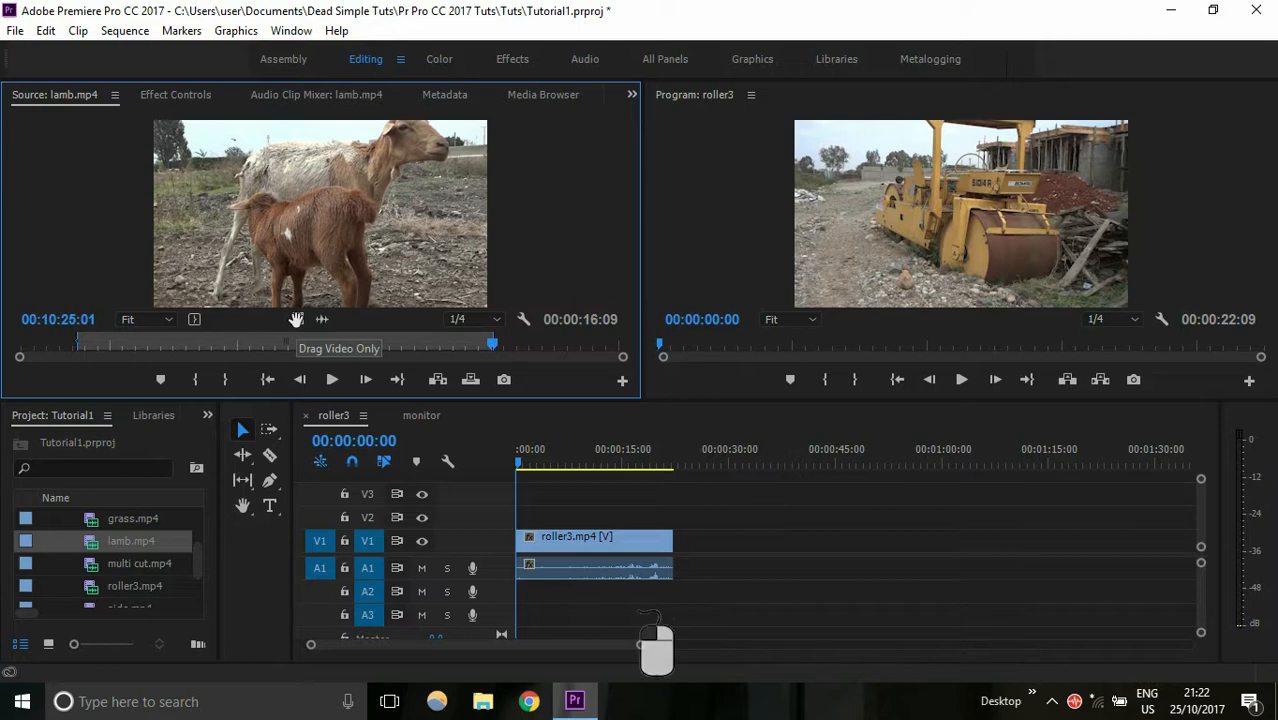
- Place only the lamb.mp4 video on V1 shortly after the roller3.mp4 clip, and only its audio on A1 past that video
drag(296, 319, 697, 552)
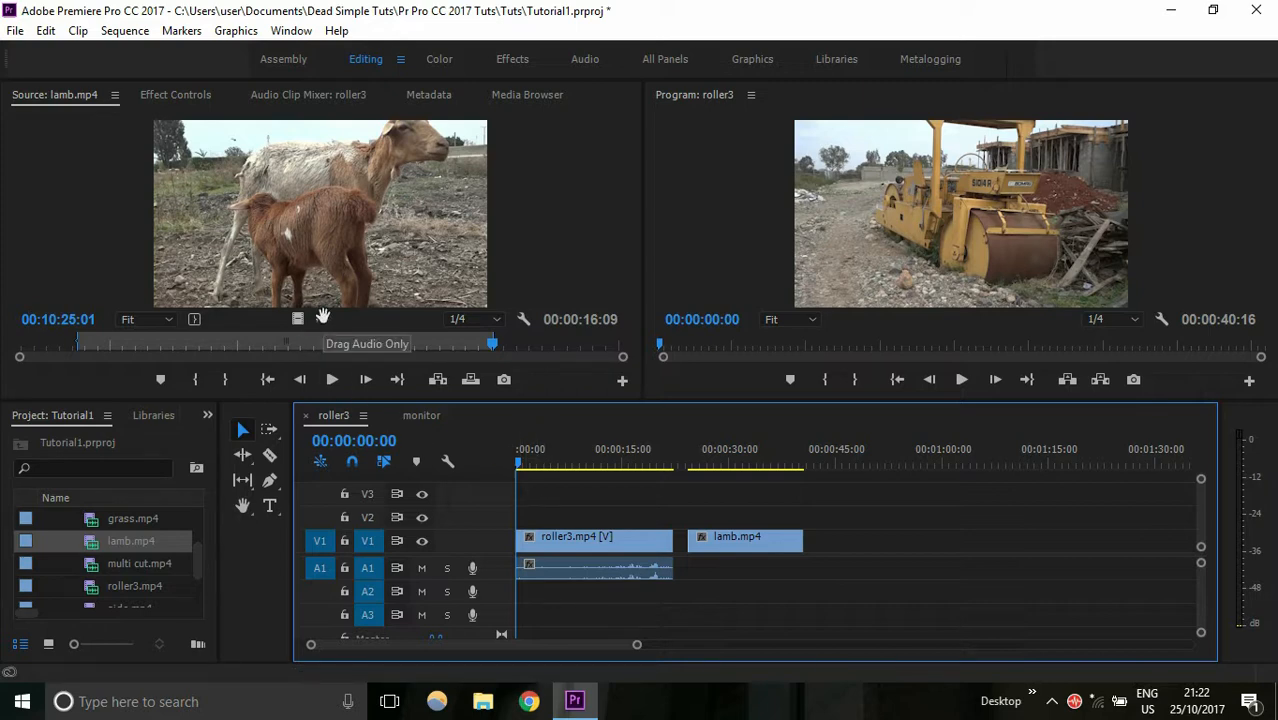
drag(323, 317, 835, 566)
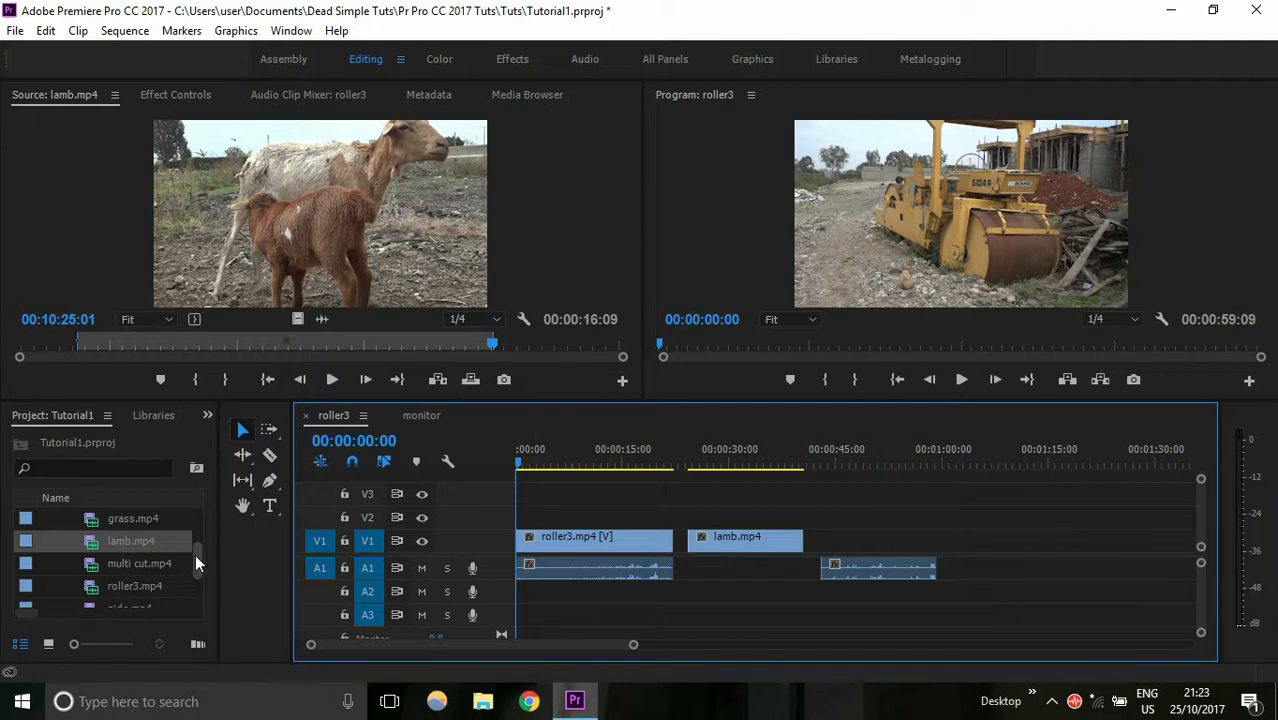
- Add multi cut.mp4 from the project bin to V1 and A1 after the lamb audio, starting at about 00:01:04:00
mouse_move(195, 554)
mouse_down()
mouse_move(198, 573)
mouse_move(201, 548)
mouse_up()
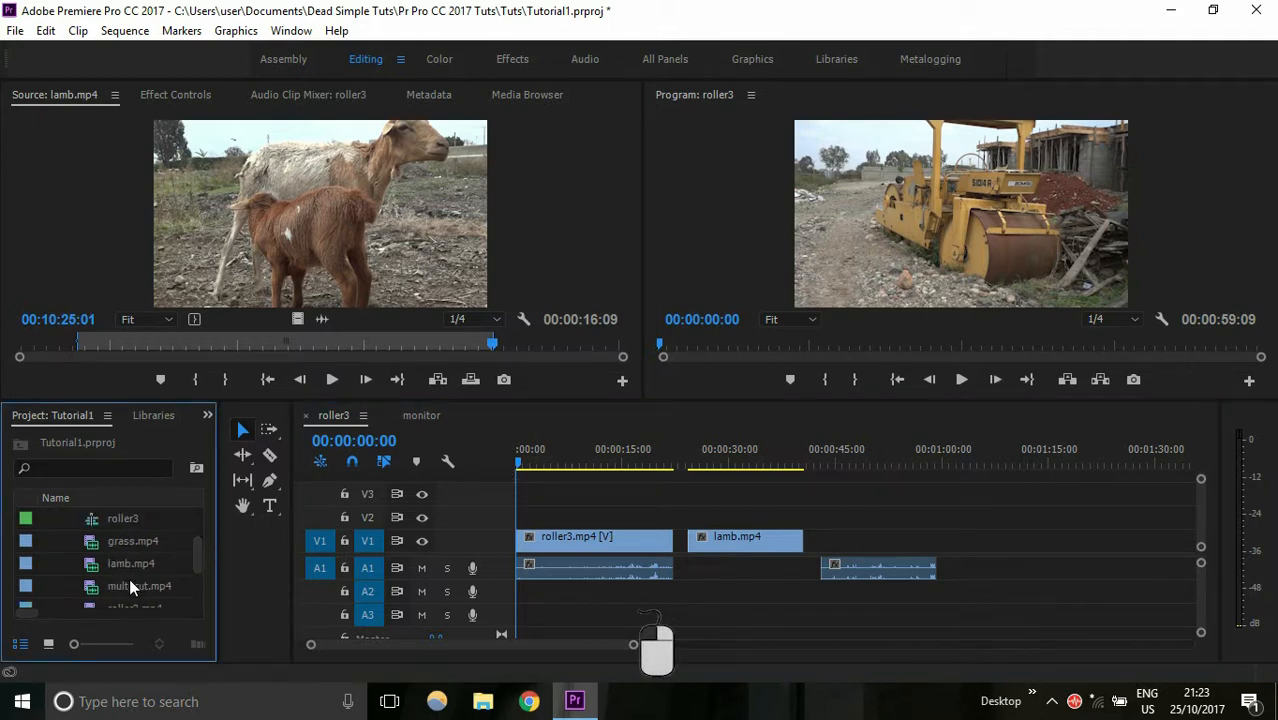
drag(129, 584, 983, 583)
drag(558, 642, 605, 640)
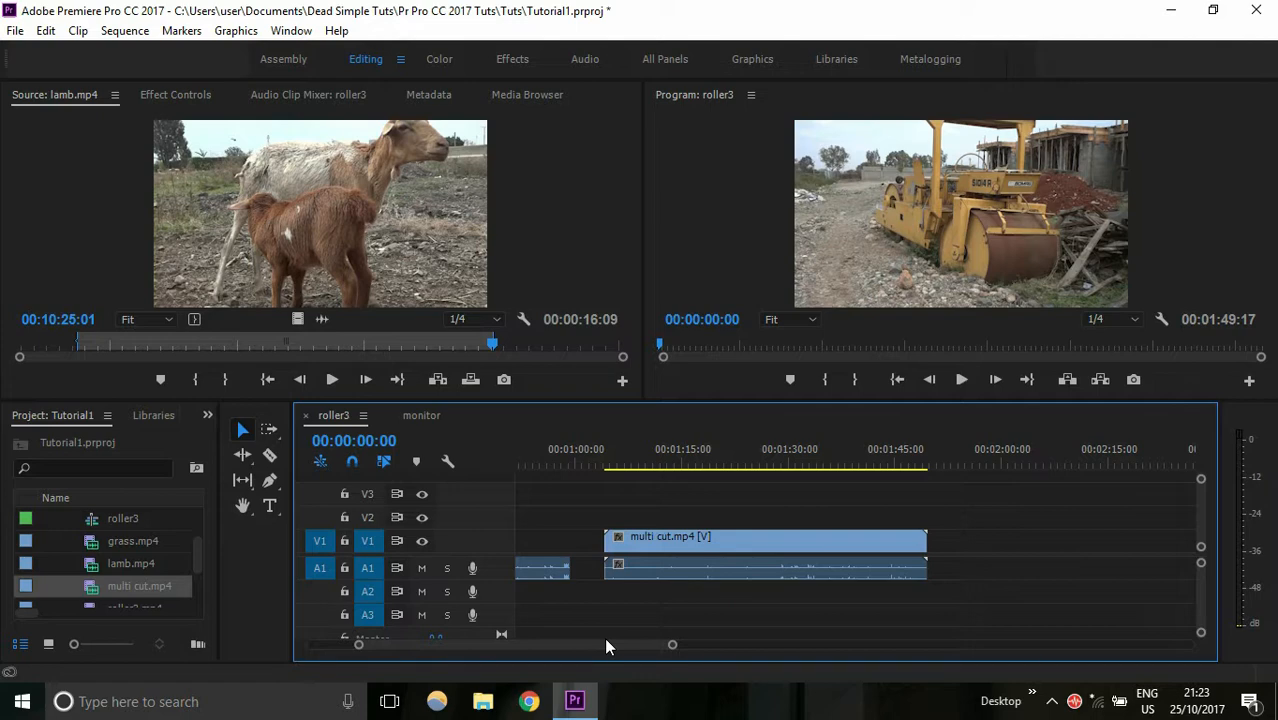
- Play multi cut.mp4 in the sequence, step back to 00:01:15:11, and split the clip there with the Razor tool
click(269, 458)
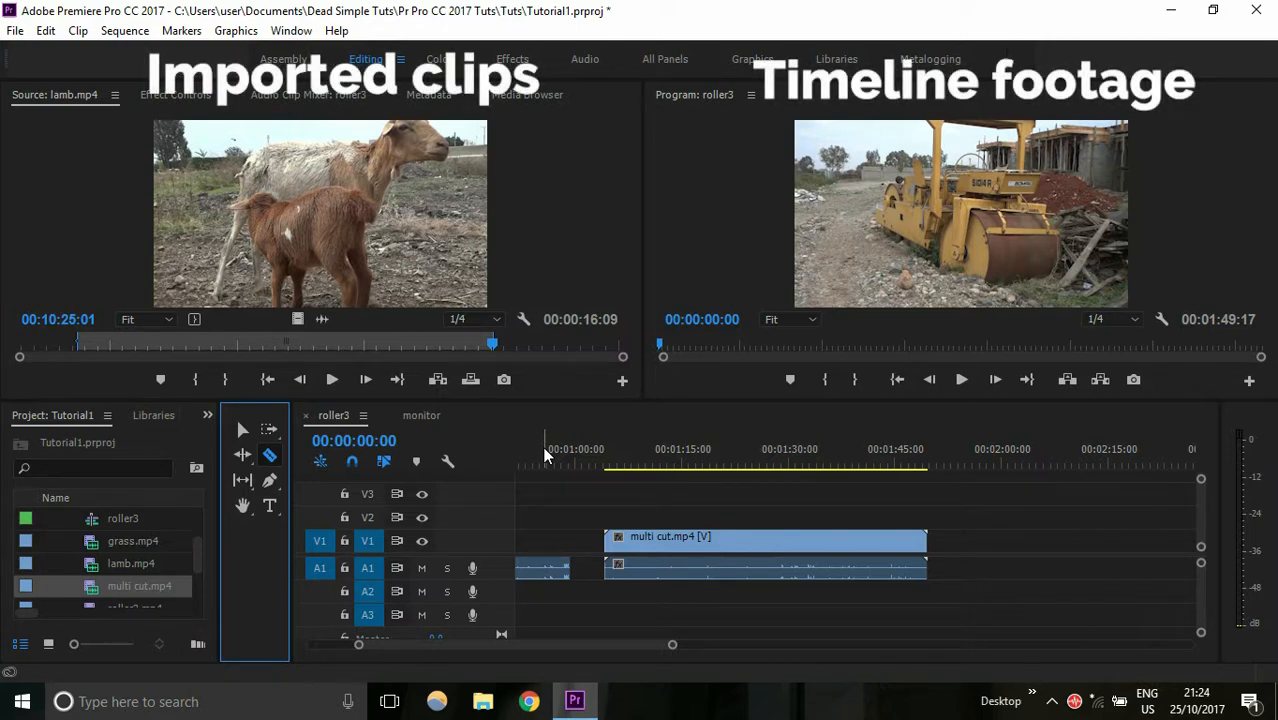
click(601, 459)
drag(603, 457, 603, 464)
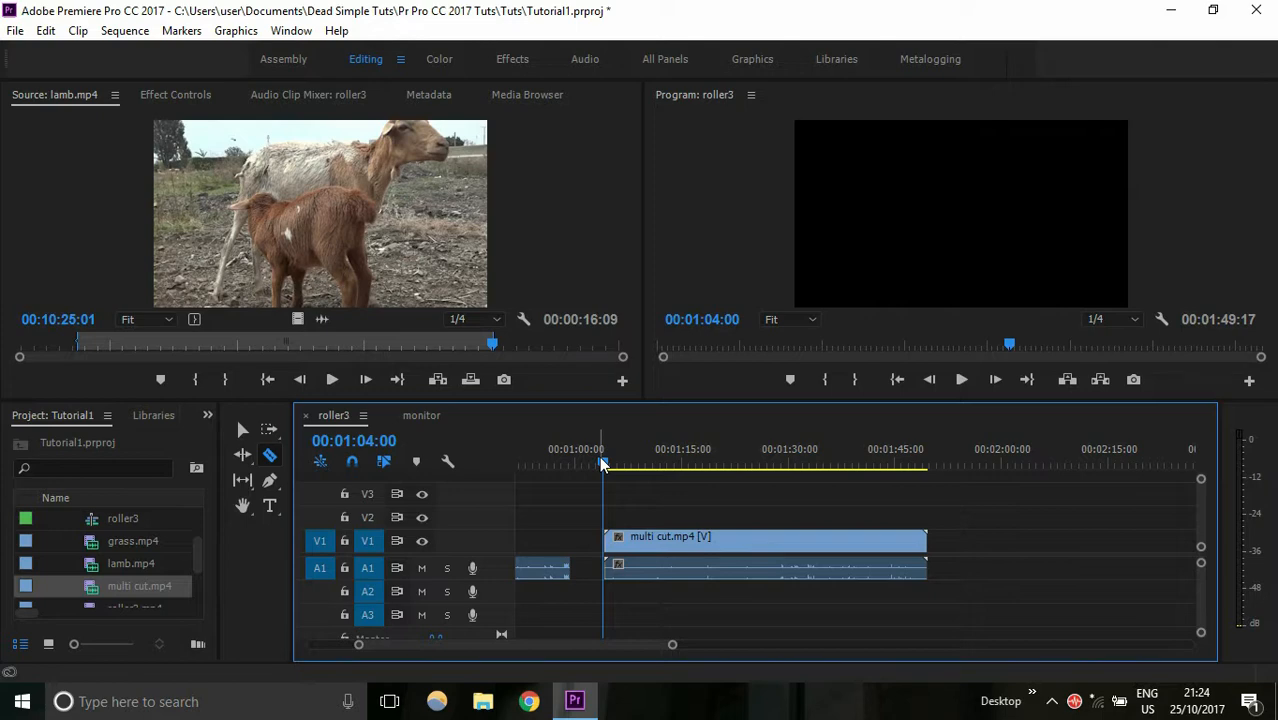
key(space)
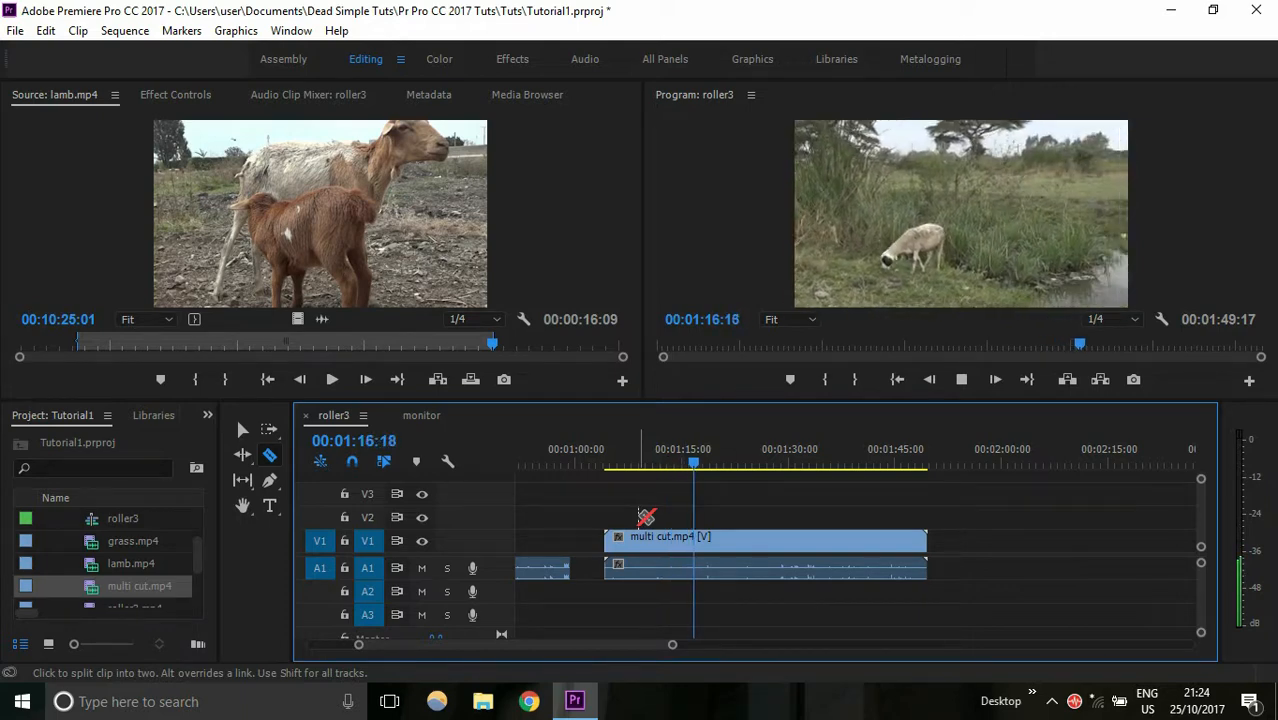
key(space)
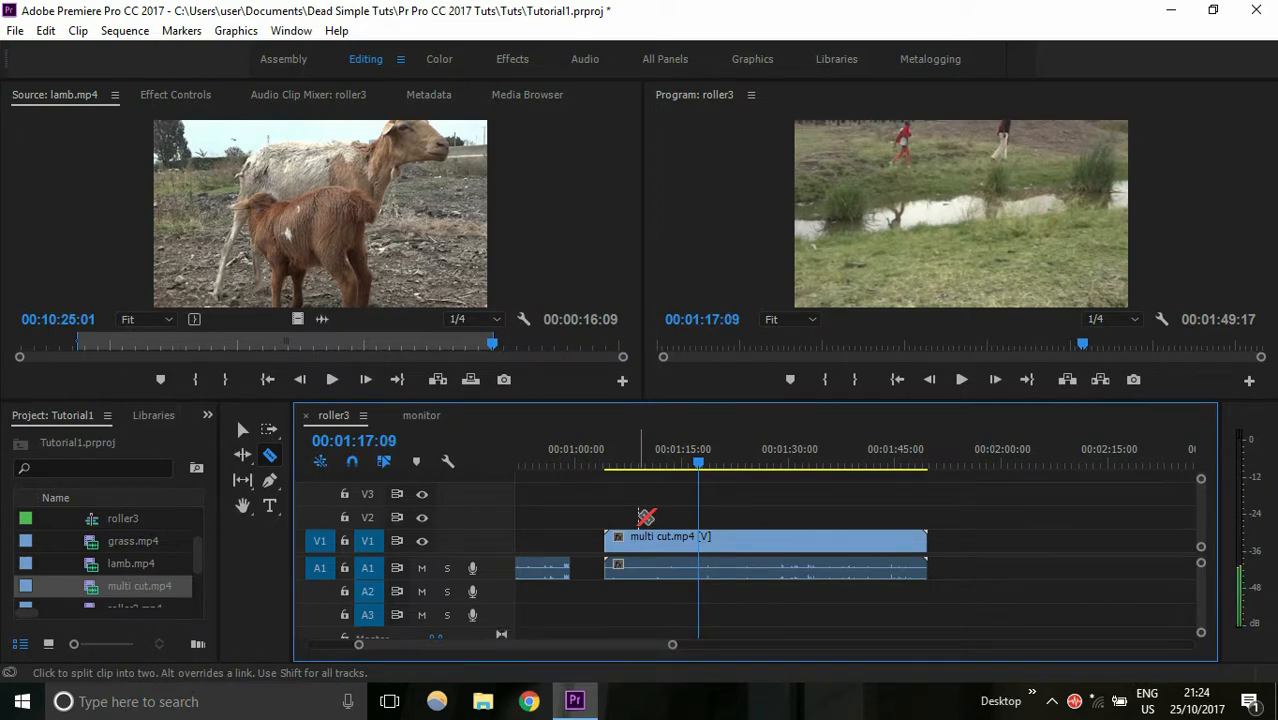
key(Left)
key(Left)
key(Left)
key(Left)
key(Left)
key(Left)
key(Left)
key(Left)
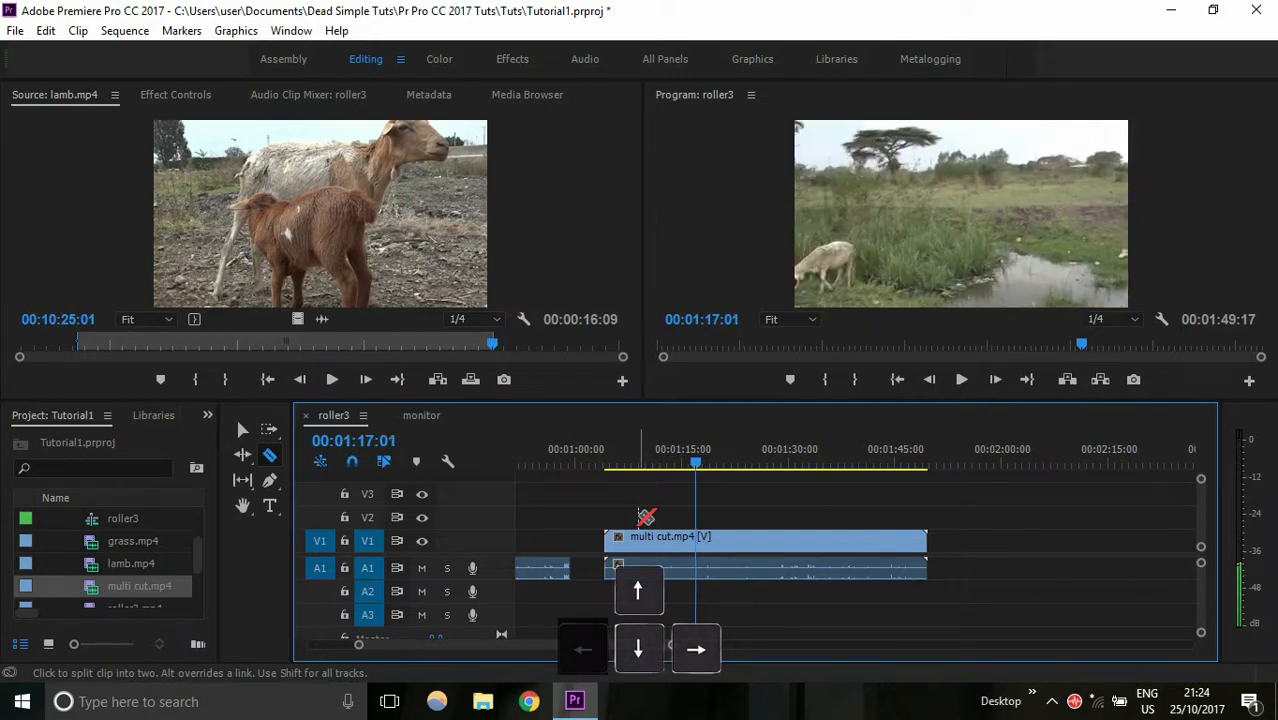
key(Left)
key(Left)
key(Left)
key(Left)
key(Left)
key(Left)
key(Left)
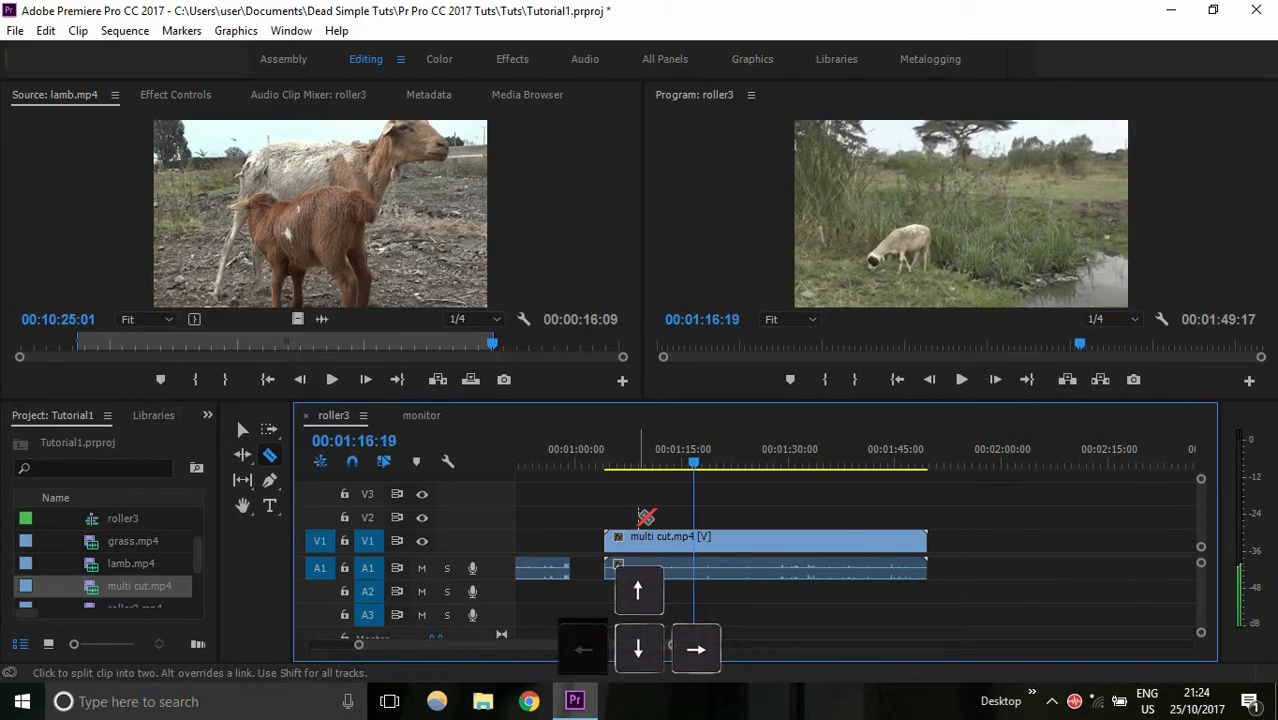
key(Left)
key(Left)
key(Left)
key(Left)
key(Left)
key(Left)
key(Left)
key(Left)
key(Left)
key(Left)
key(Left)
key(Left)
key(Left)
key(Left)
key(Left)
key(Left)
key(Left)
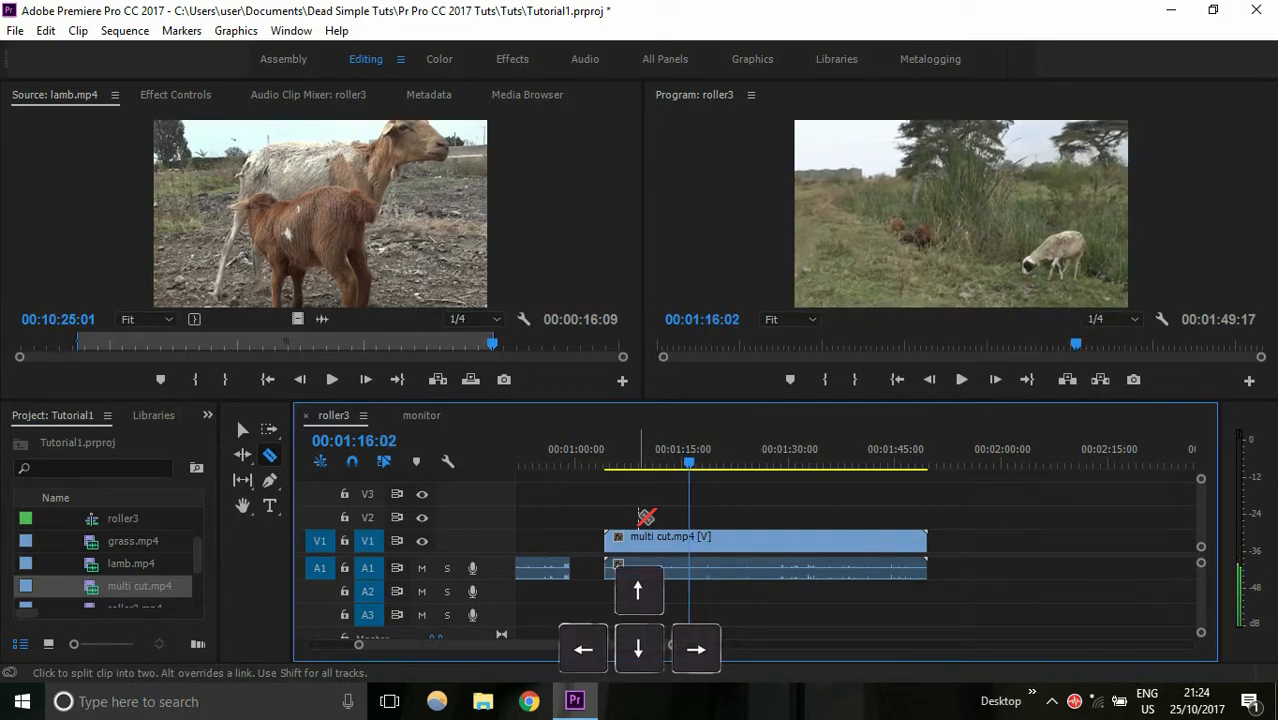
key(Left)
key(Left)
key(Left)
key(Left)
key(Left)
key(Left)
key(Left)
key(Left)
key(Left)
key(Left)
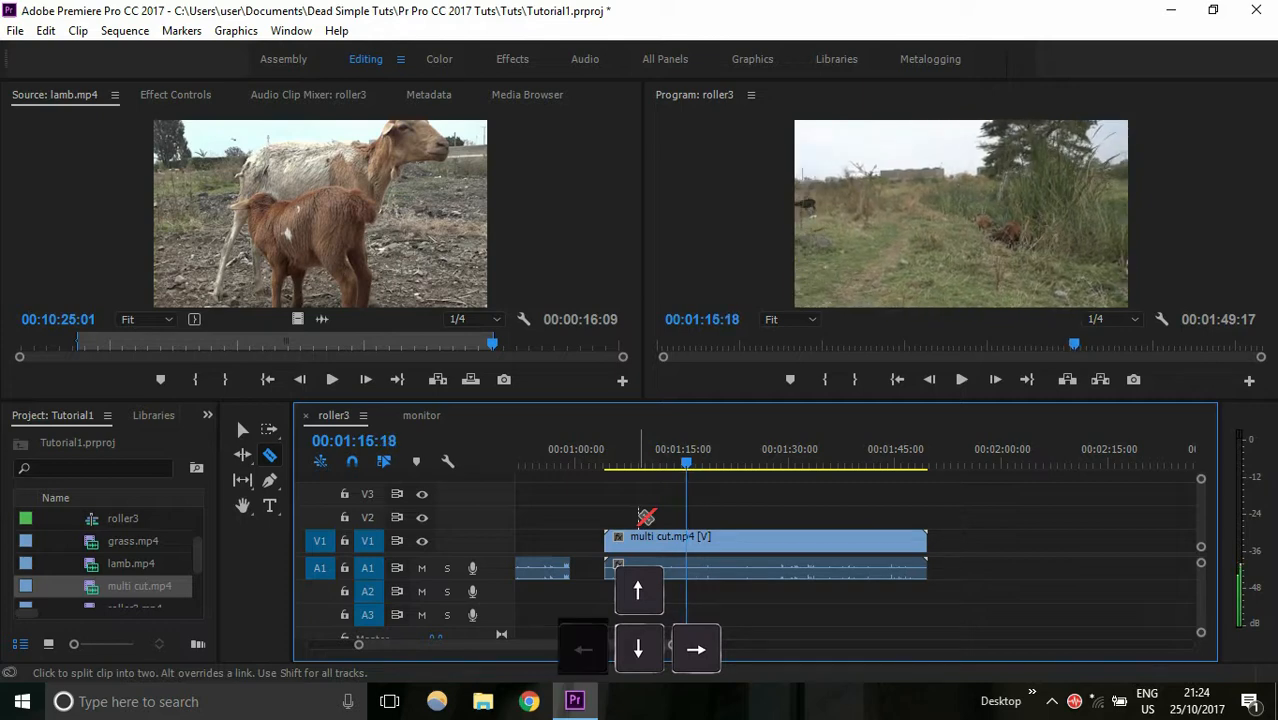
key(Left)
key(Left)
key(Left)
key(Left)
key(Left)
key(Left)
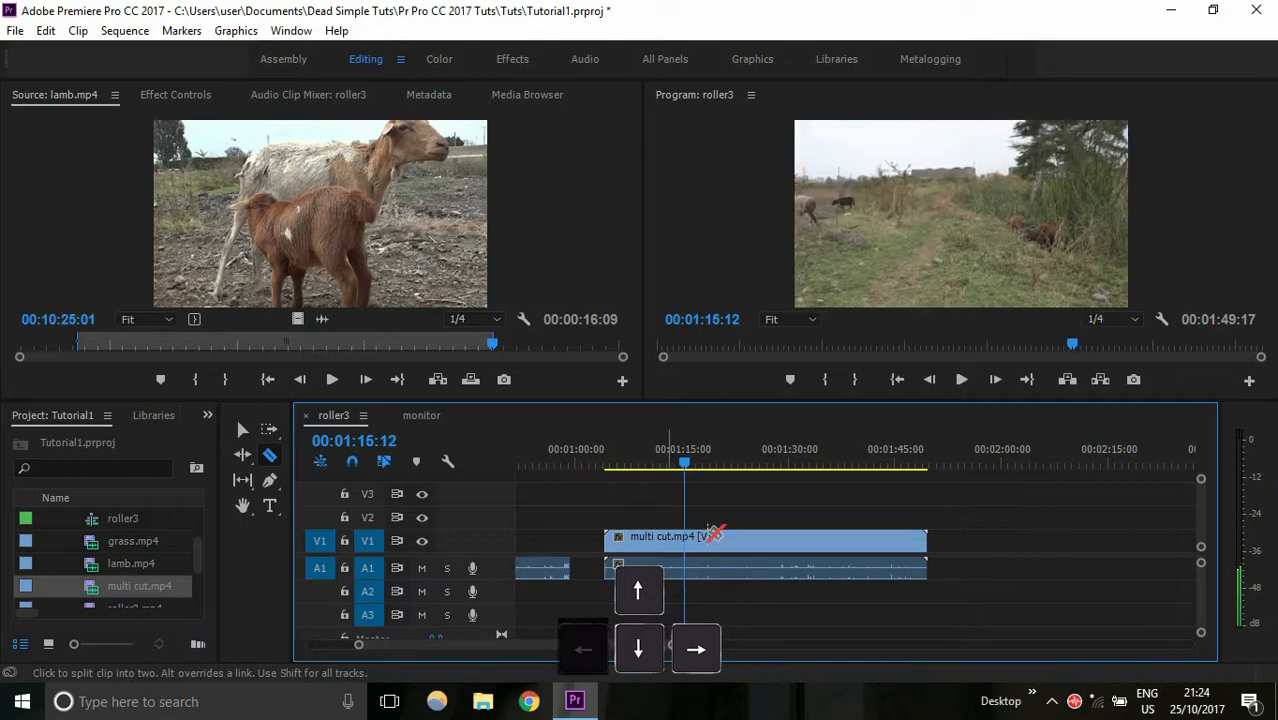
key(Left)
key(Left)
key(Left)
click(693, 537)
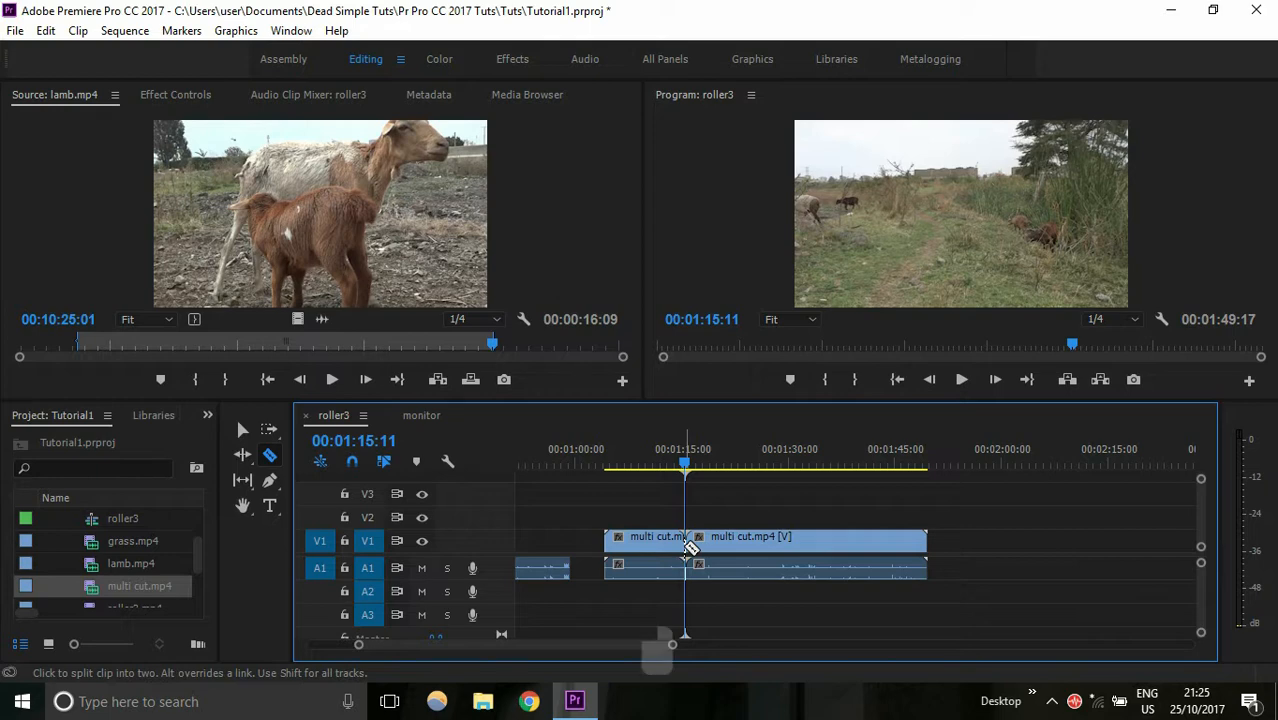
- Play the second multi cut.mp4 segment from its start, step back to 00:01:20:09, and split the clip there with the Razor tool
click(704, 464)
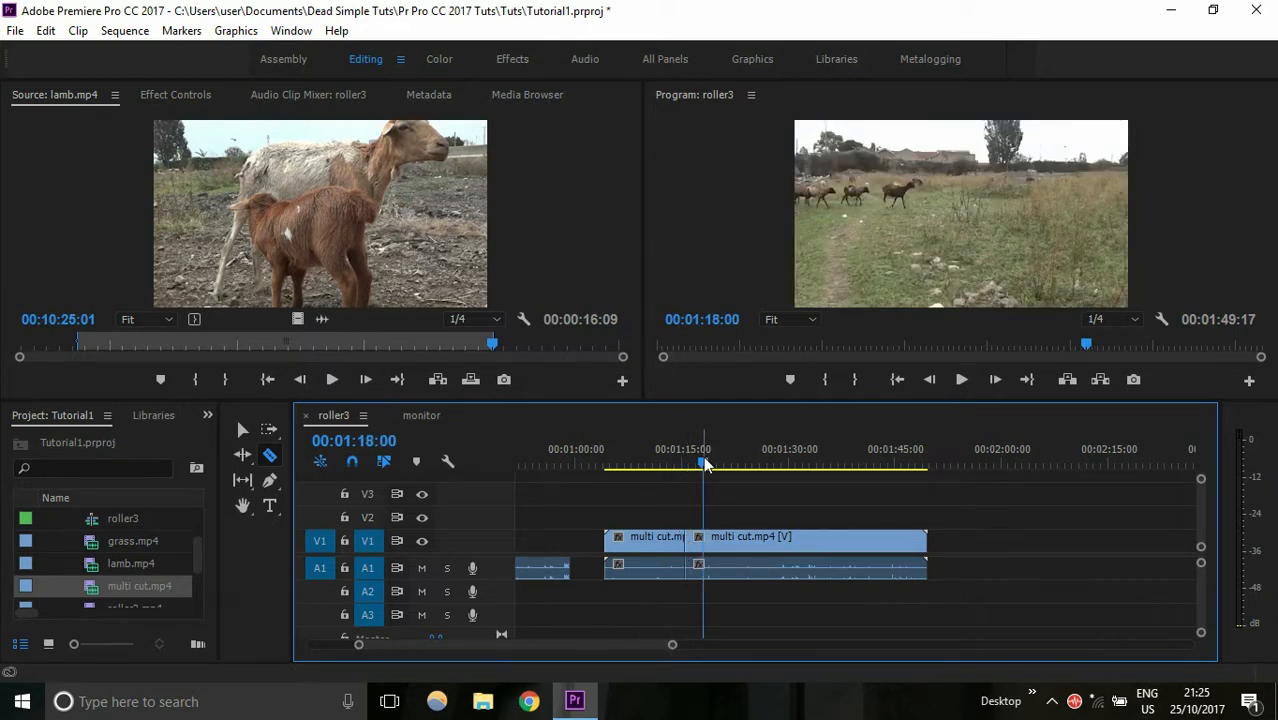
drag(695, 462, 601, 462)
key(space)
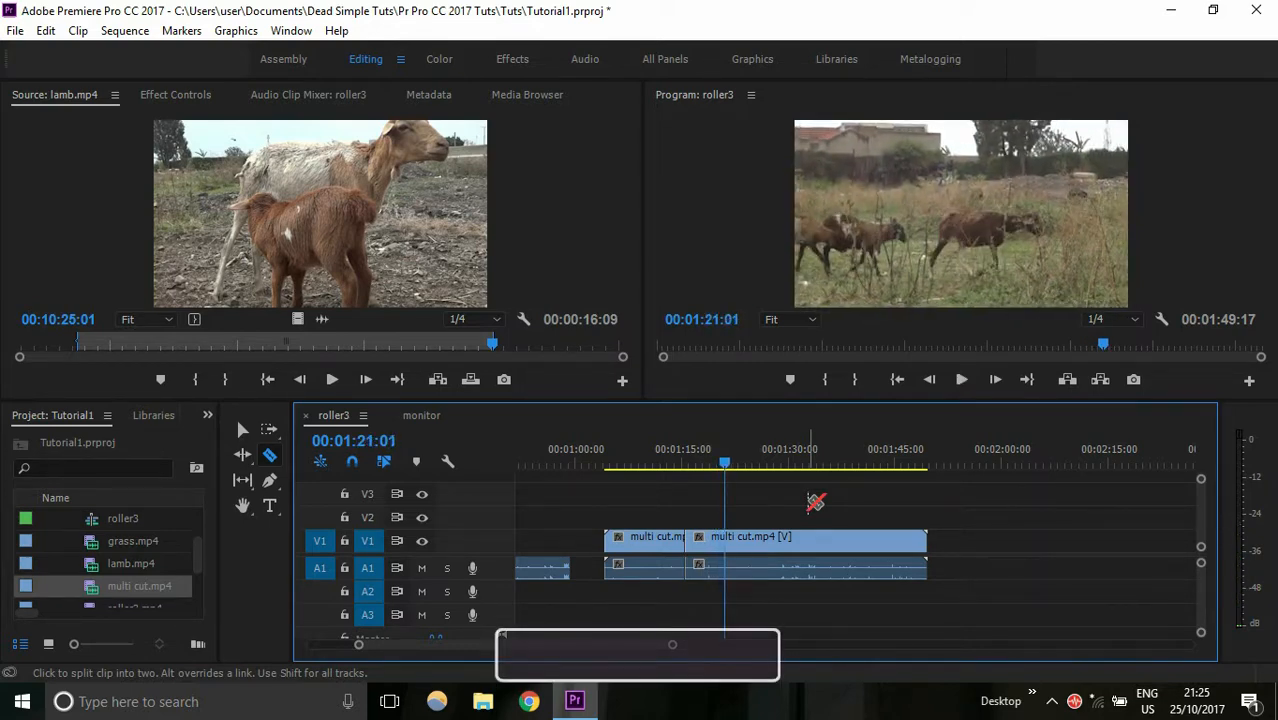
key(Left)
key(Left)
key(Left)
key(Left)
key(Left)
key(Left)
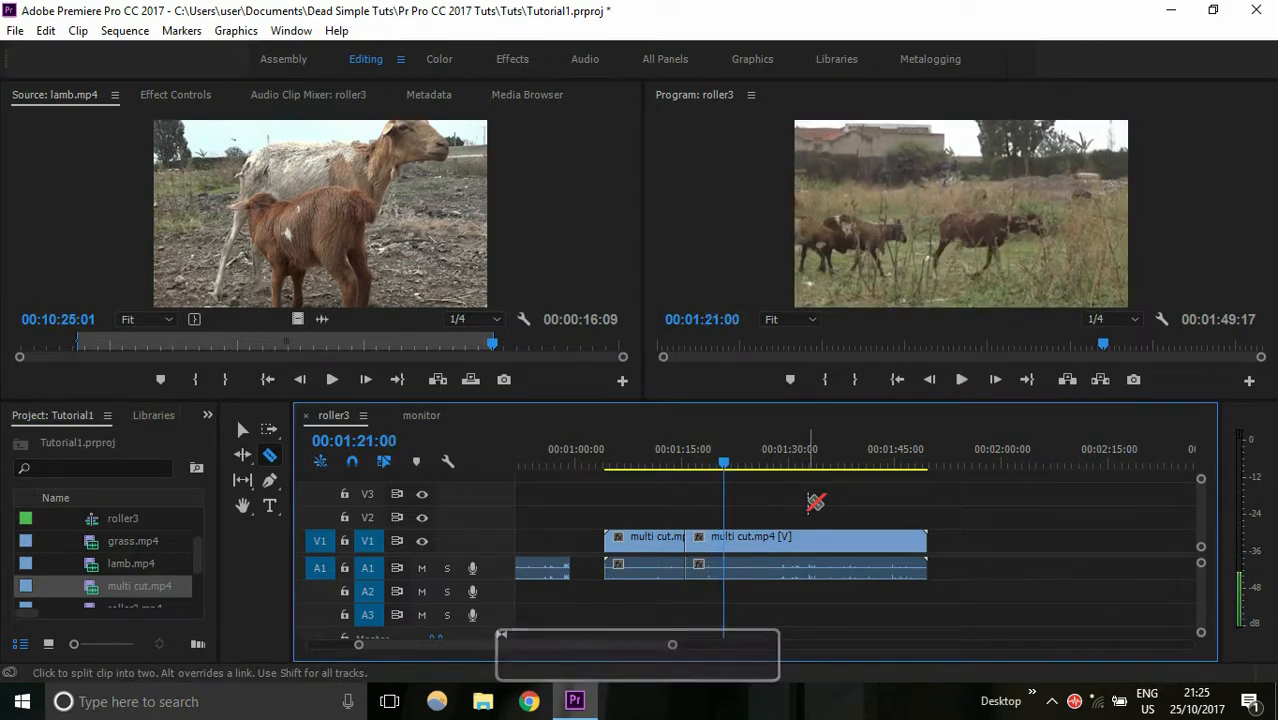
key(Left)
key(Left)
key(Left)
key(Left)
key(Left)
key(Left)
key(Left)
key(Left)
key(Left)
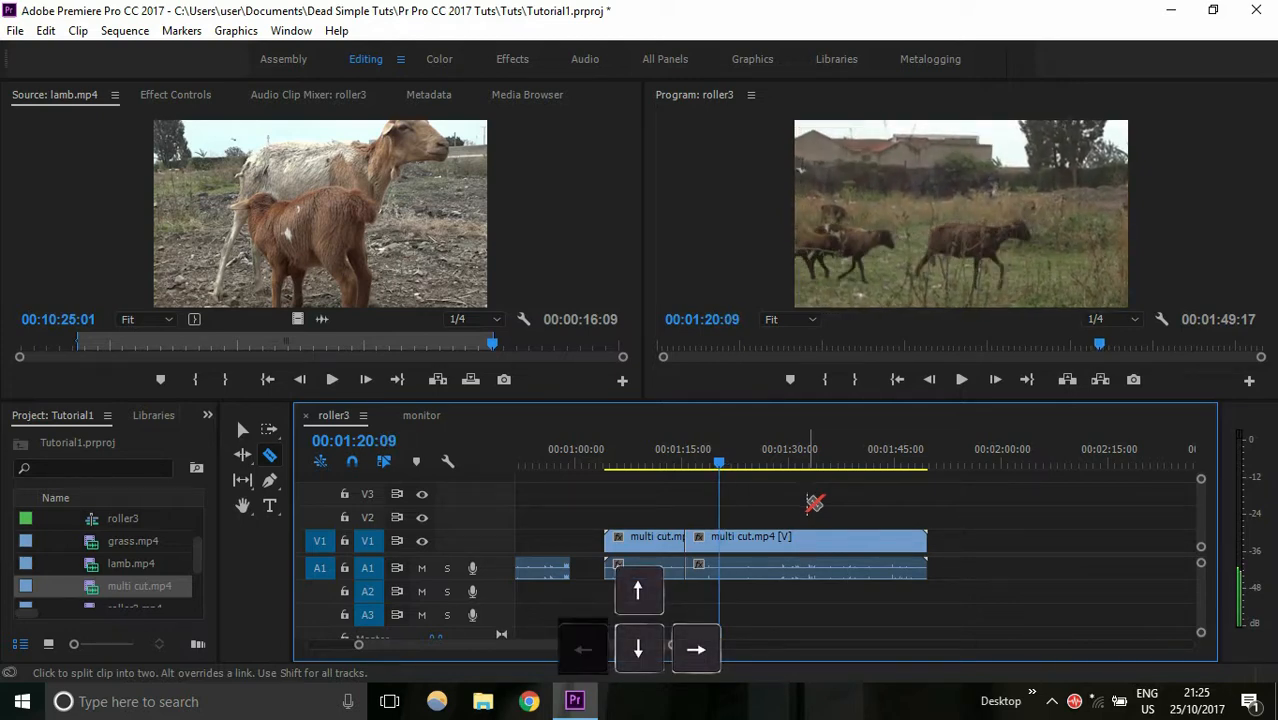
key(space)
click(733, 537)
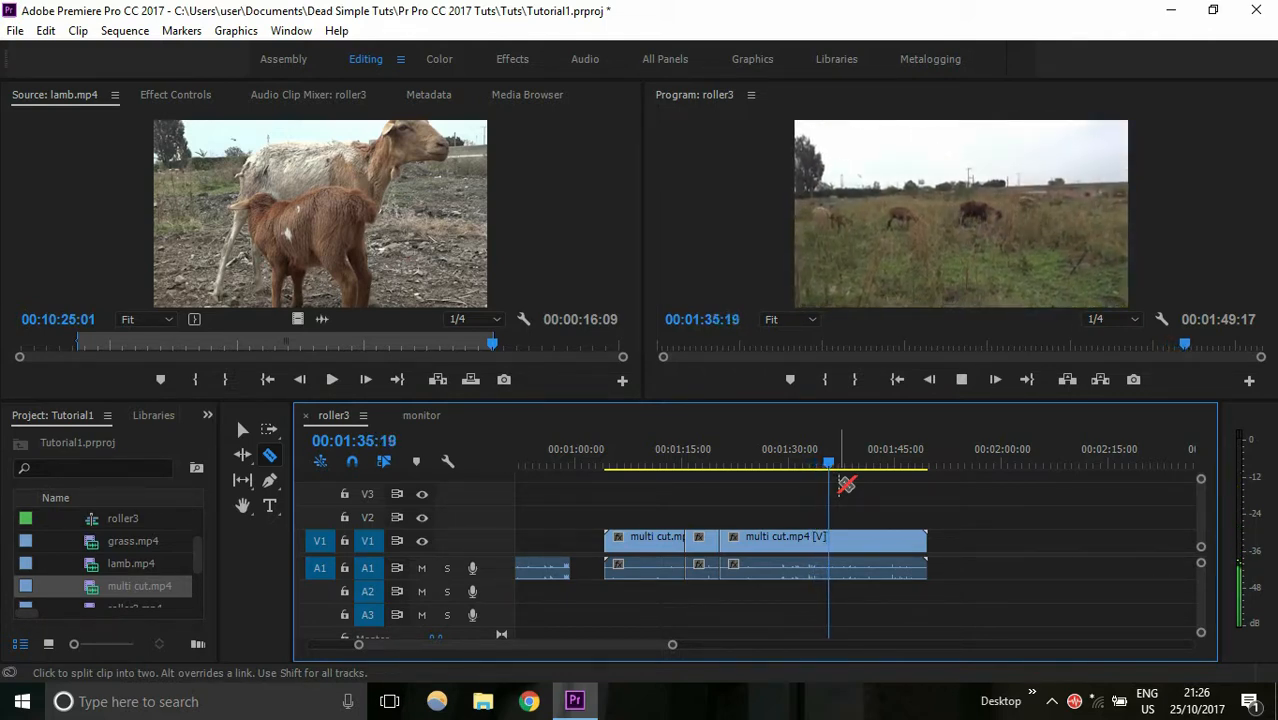
- Stop playback after the next scene change, move the playhead back to 00:01:36:05, and split multi cut.mp4 there with the Razor tool
key(space)
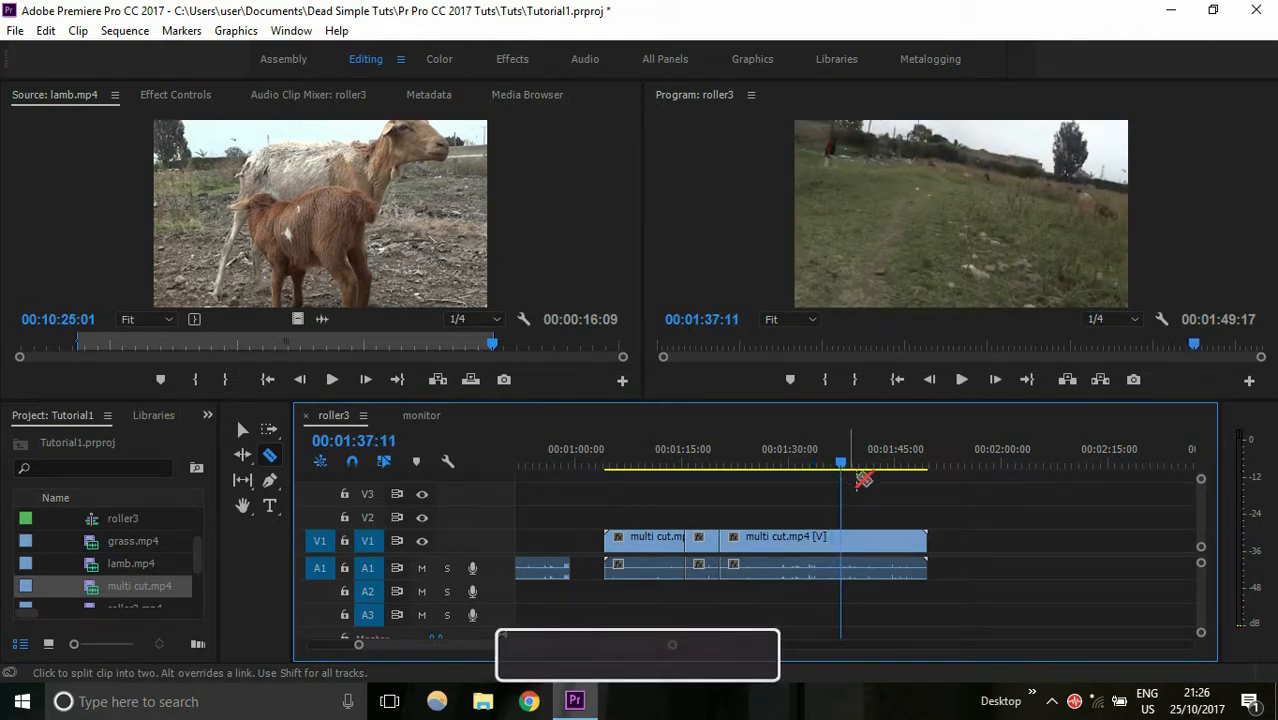
drag(839, 465, 832, 465)
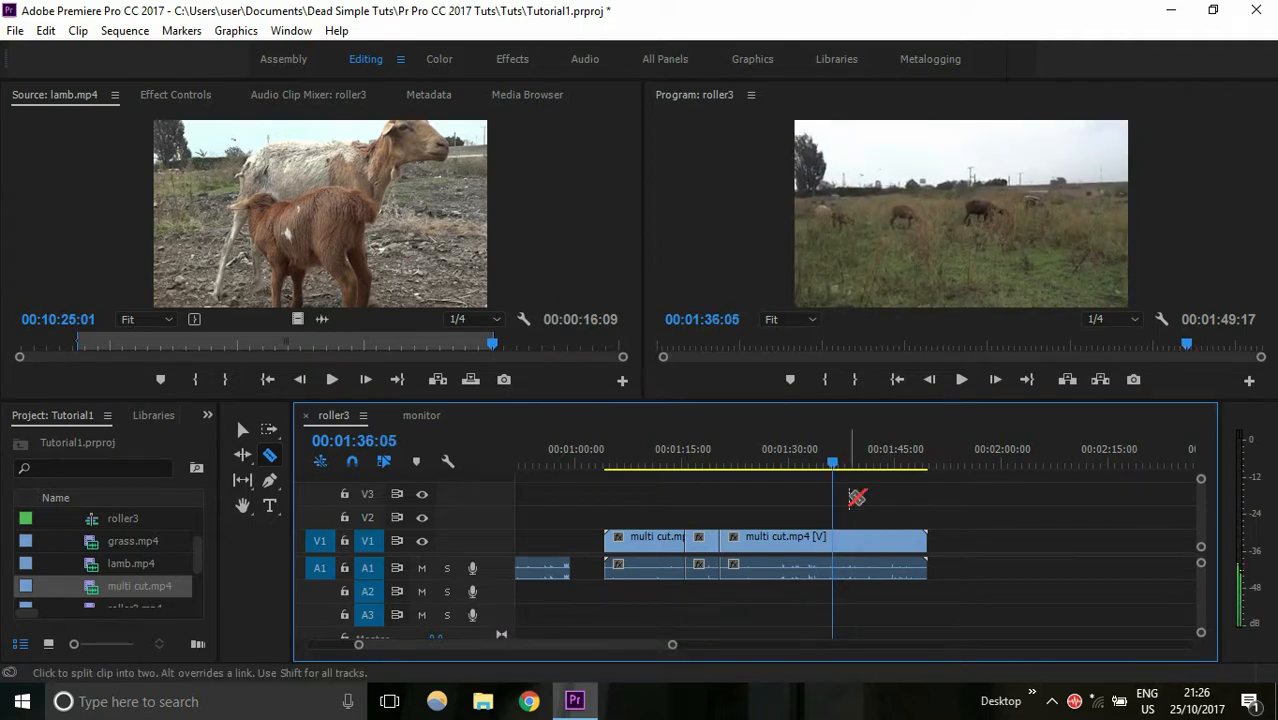
click(835, 566)
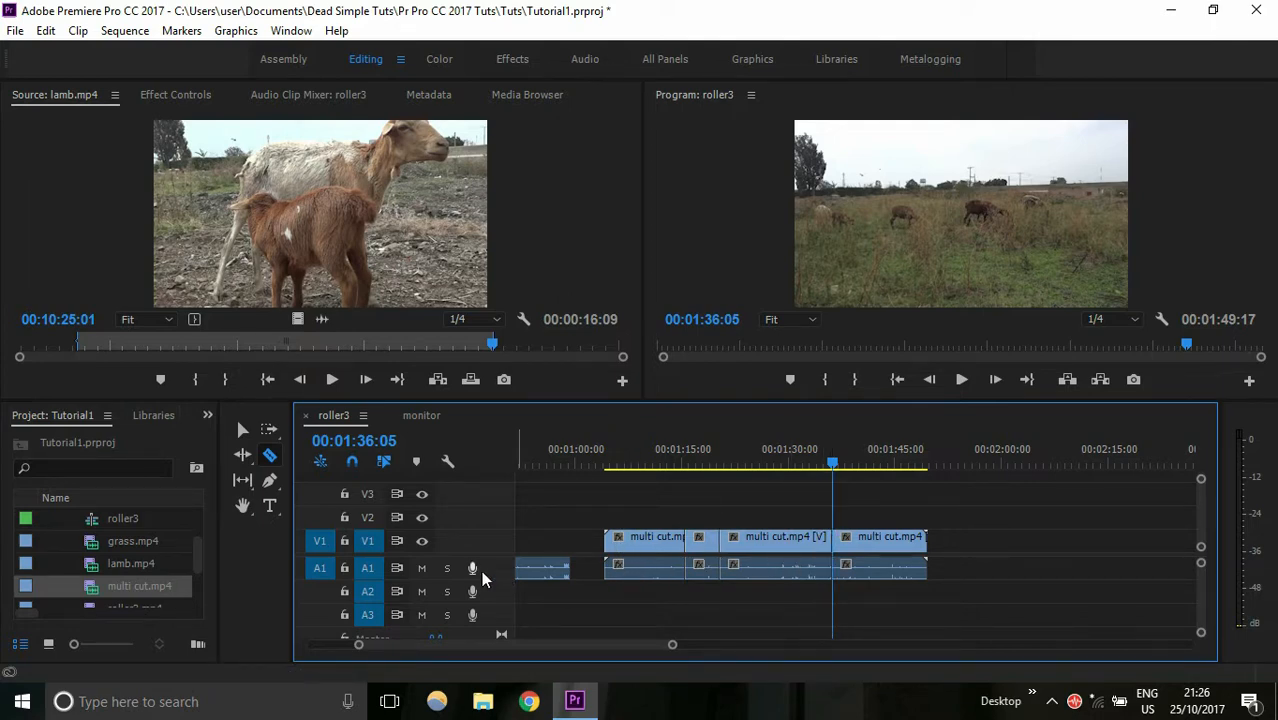
- Switch from the Razor tool to the Selection tool, trying one change to the Razor tool and back
click(239, 430)
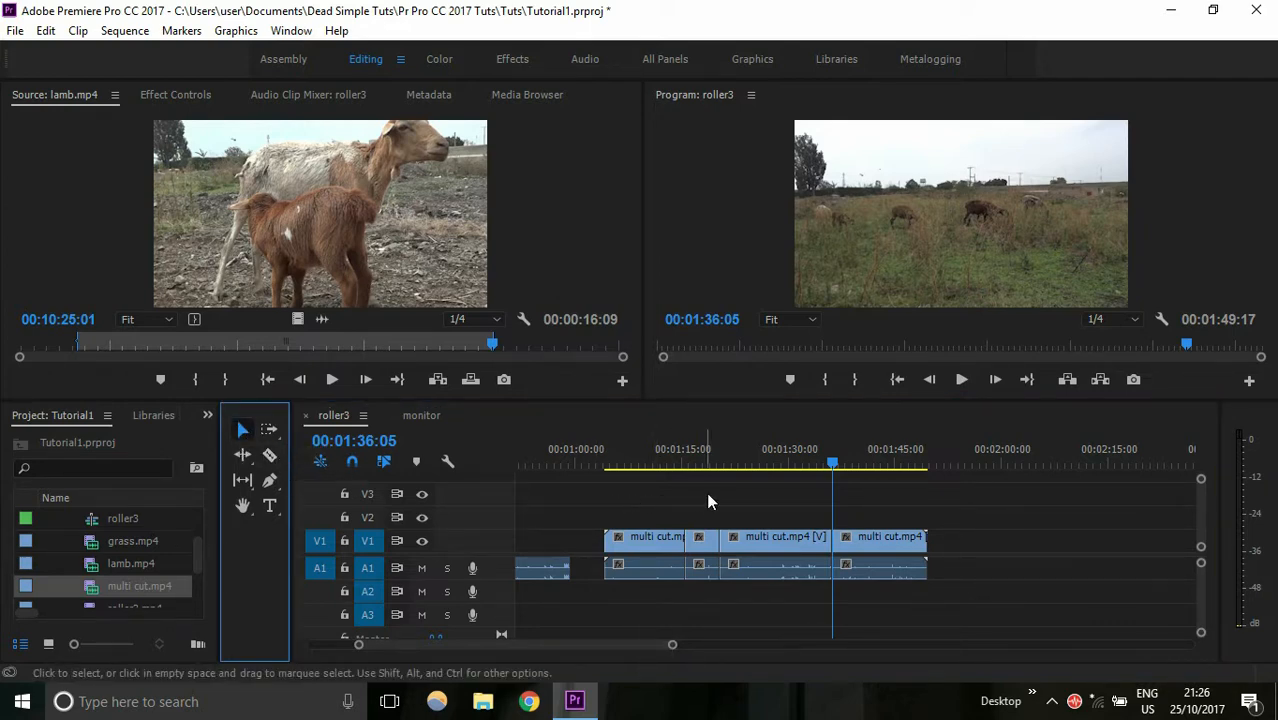
key(c)
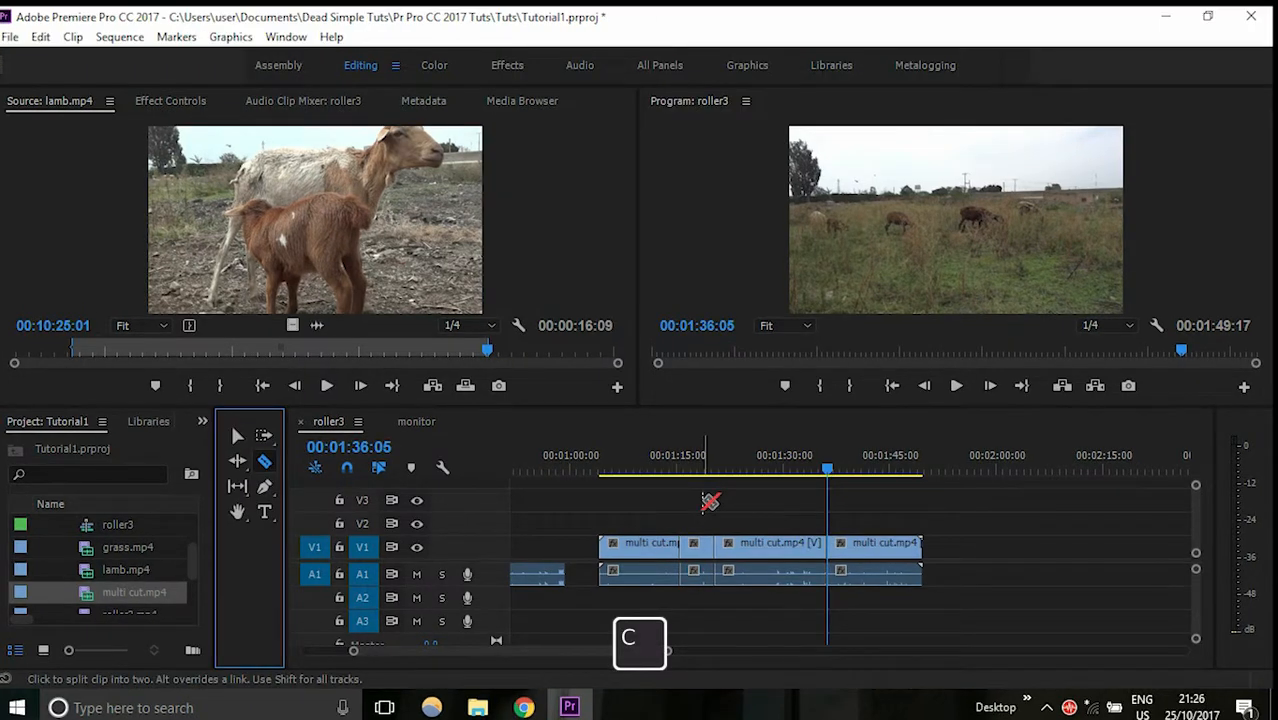
key(v)
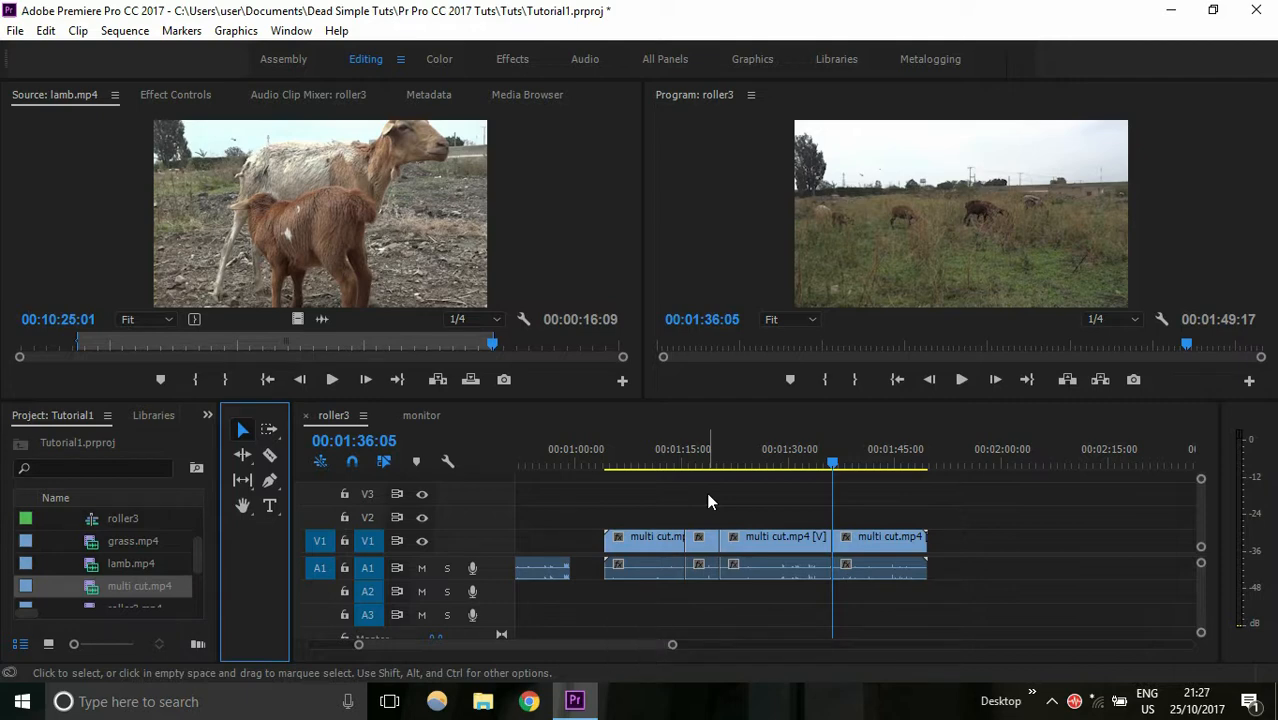
- Play the short second multi cut.mp4 segment, try deleting it without closing its gap, and undo the deletion
click(692, 448)
key(space)
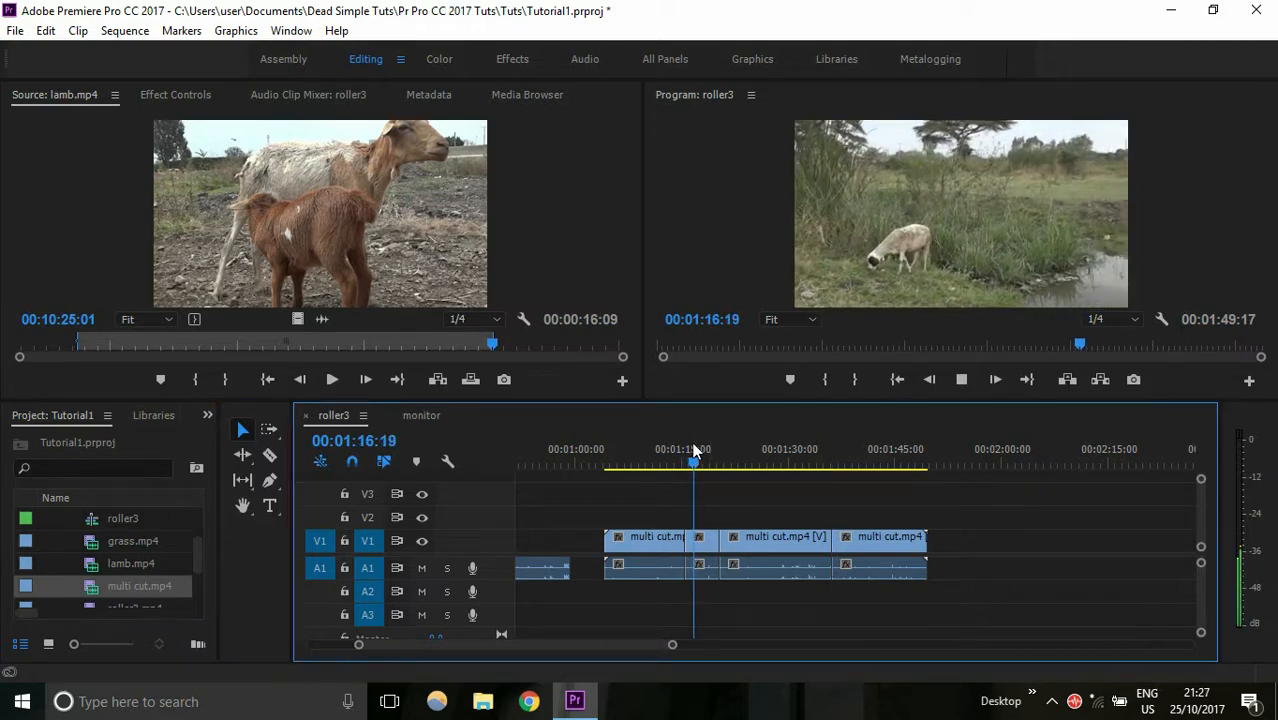
key(space)
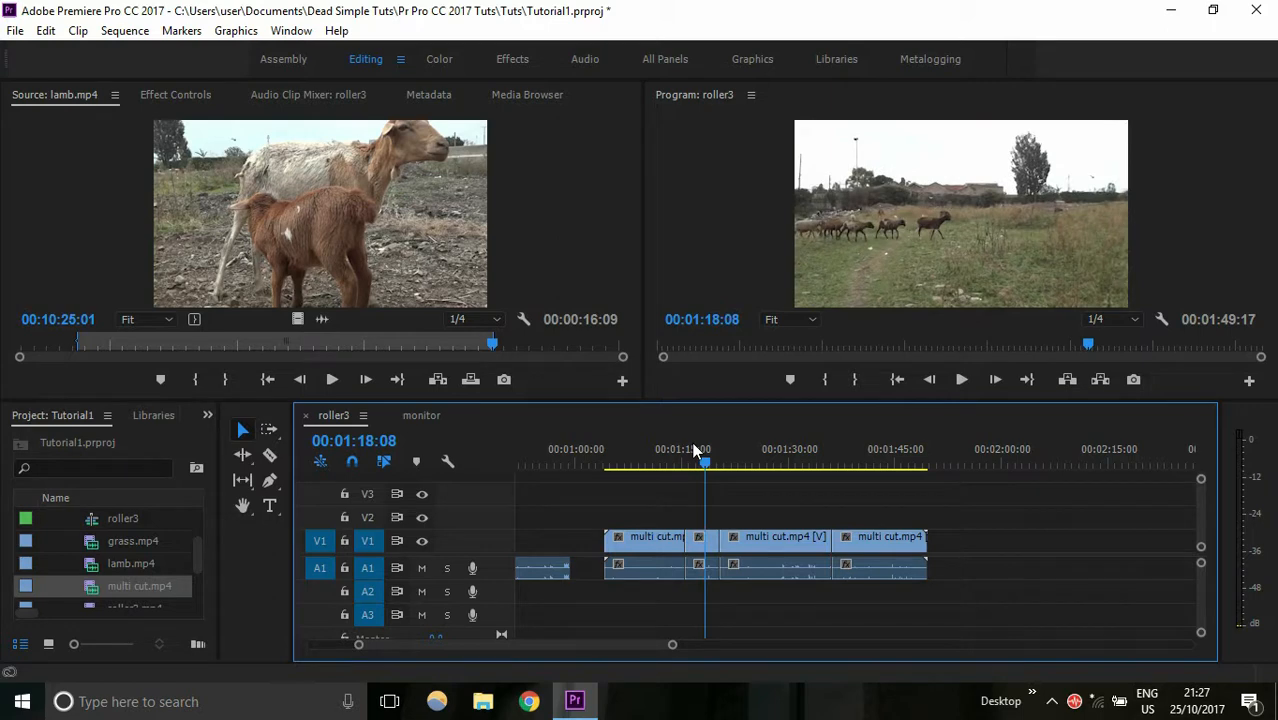
click(697, 542)
key(Delete)
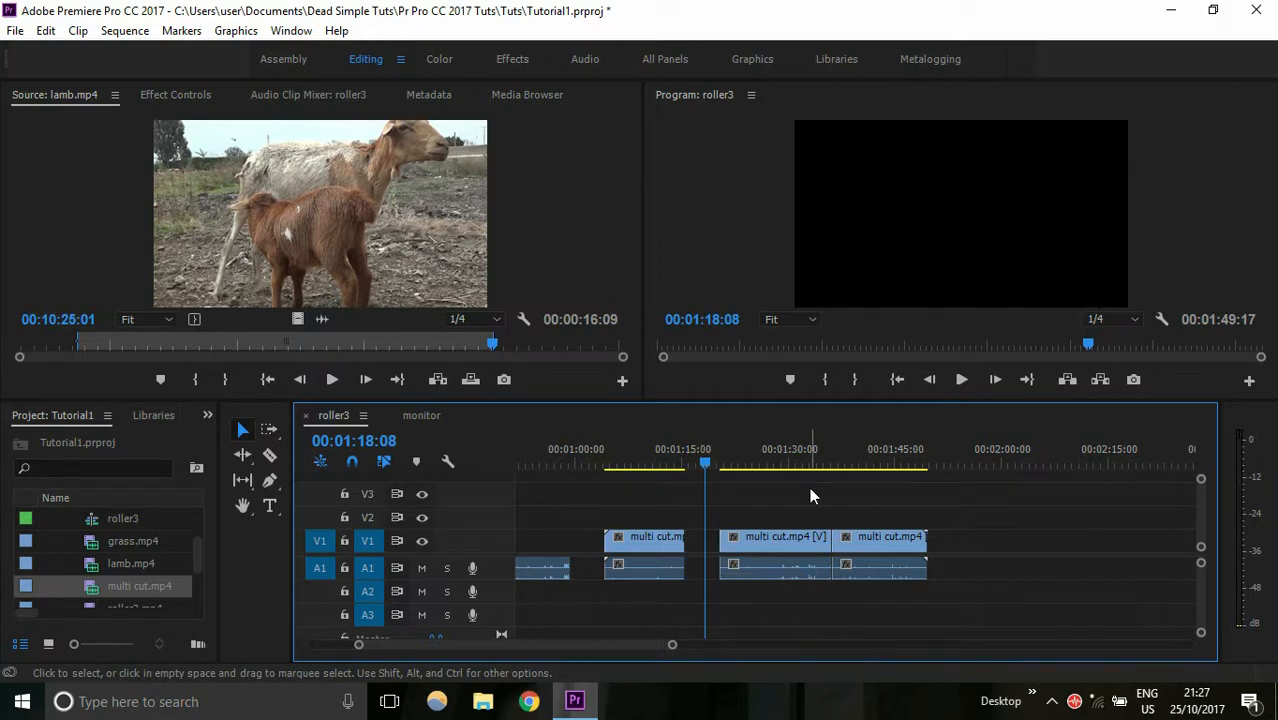
key(ctrl+z)
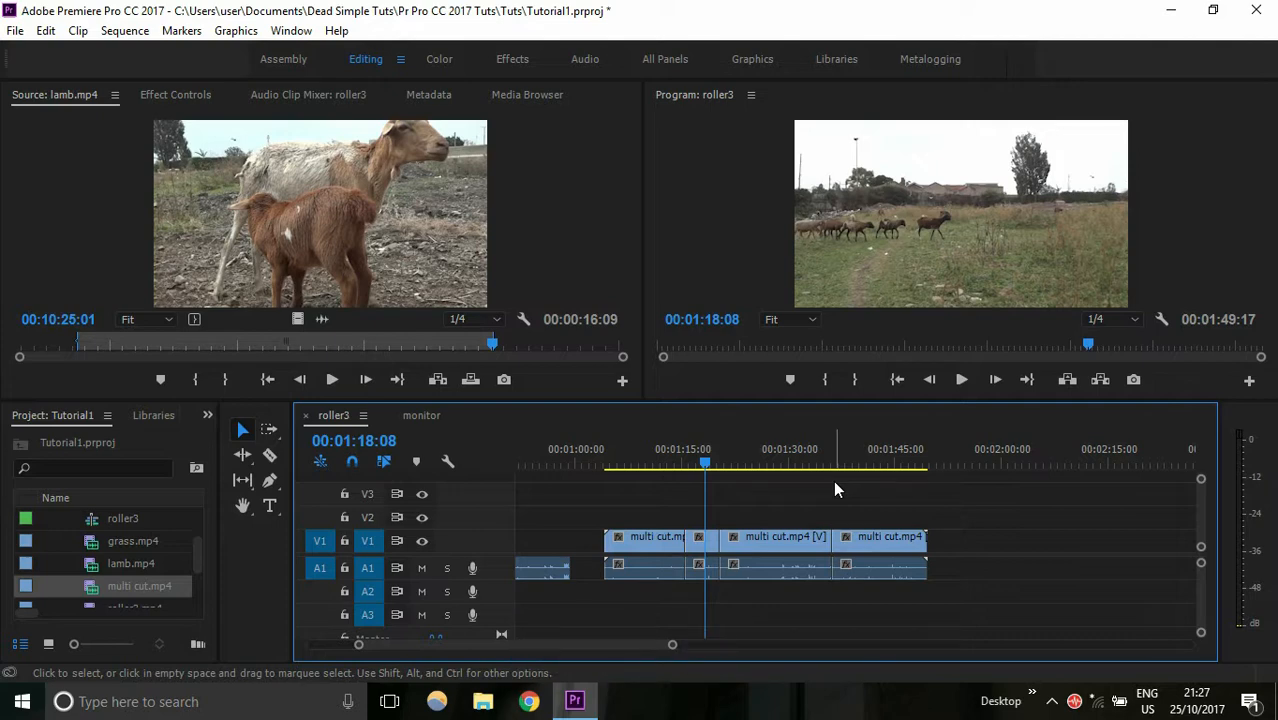
- Ripple delete the short second multi cut.mp4 segment so that the following segments close the gap
click(698, 546)
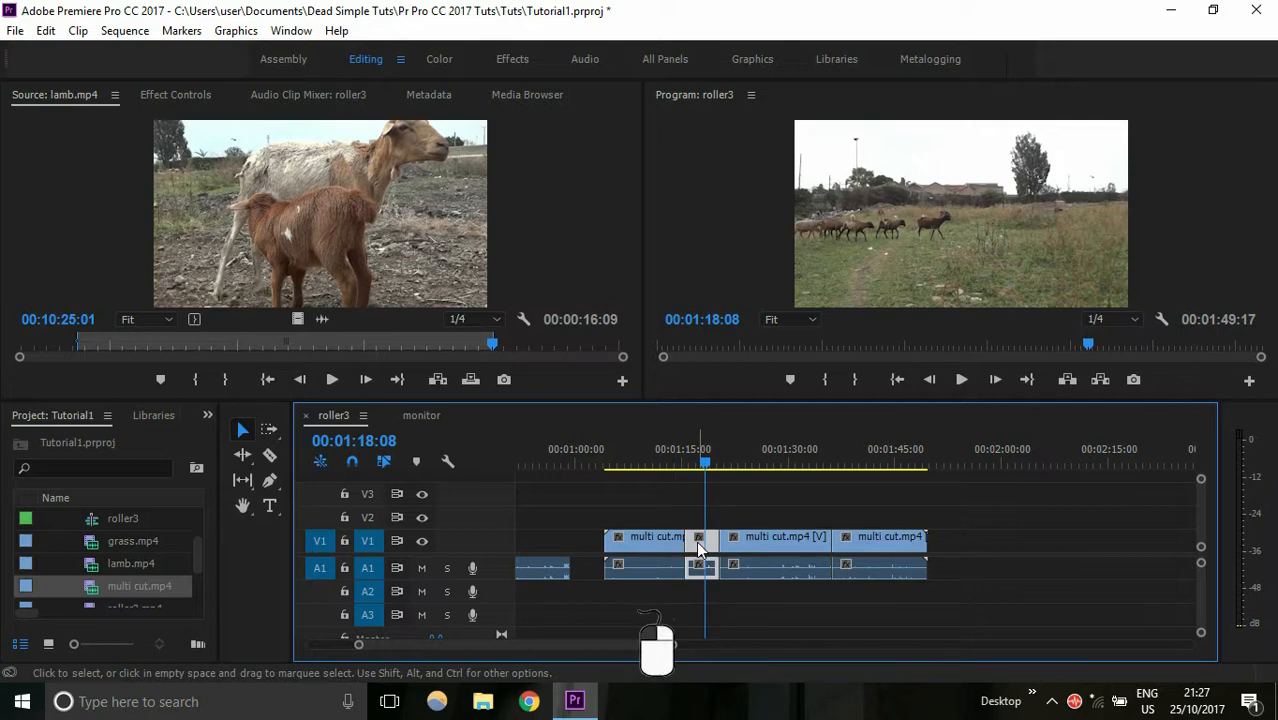
right_click(696, 541)
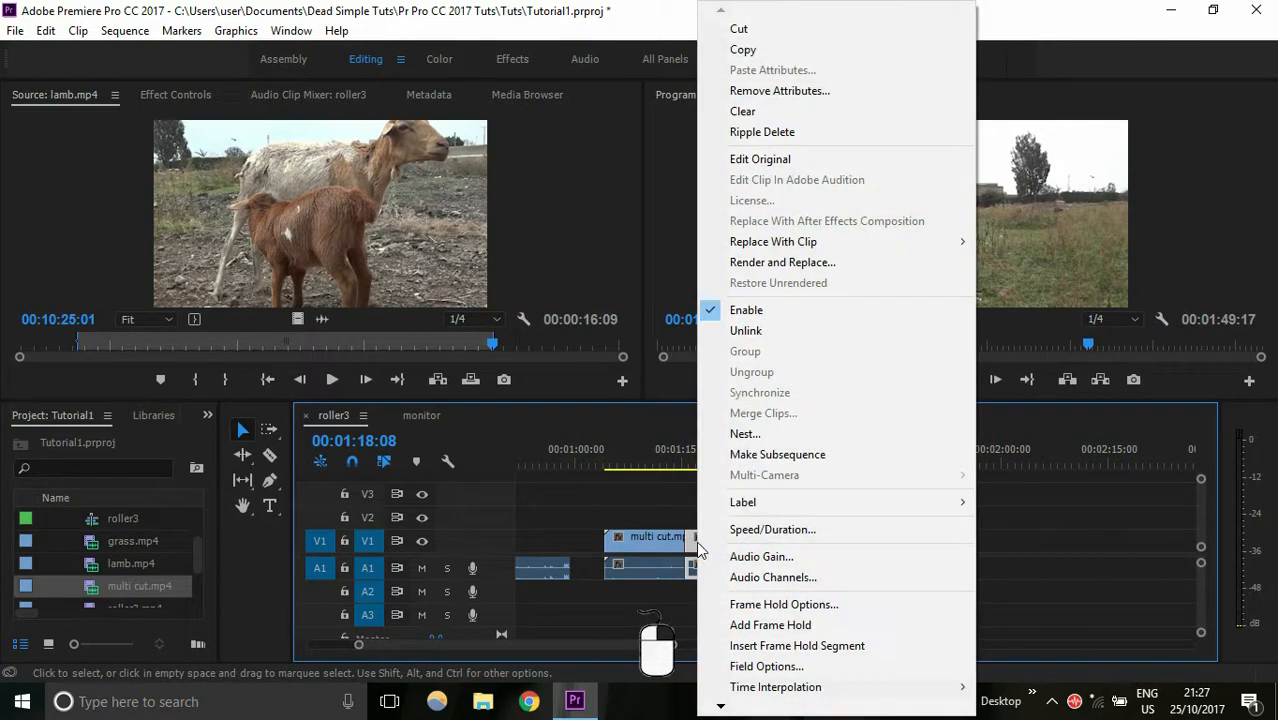
click(780, 137)
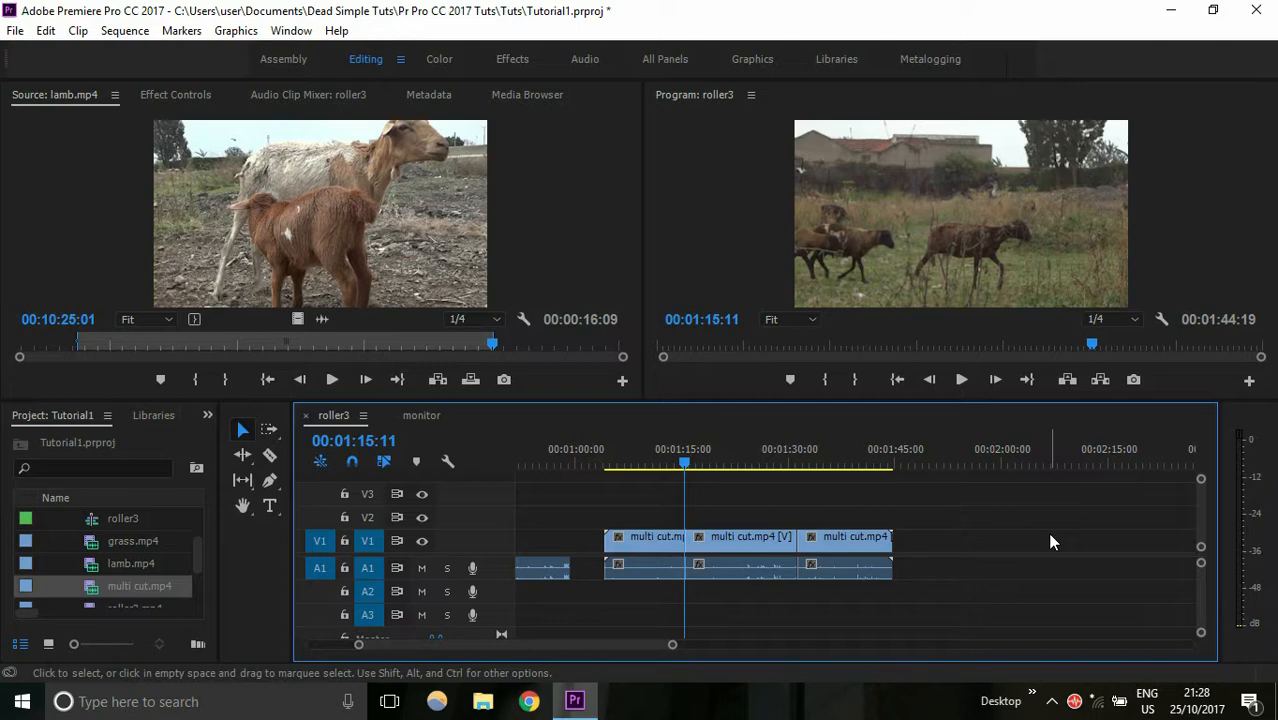
- Stack the first multi cut.mp4 segment on V2 starting at 00:01:15:11 and the last one on V3, ending level with the V1 segment
click(243, 432)
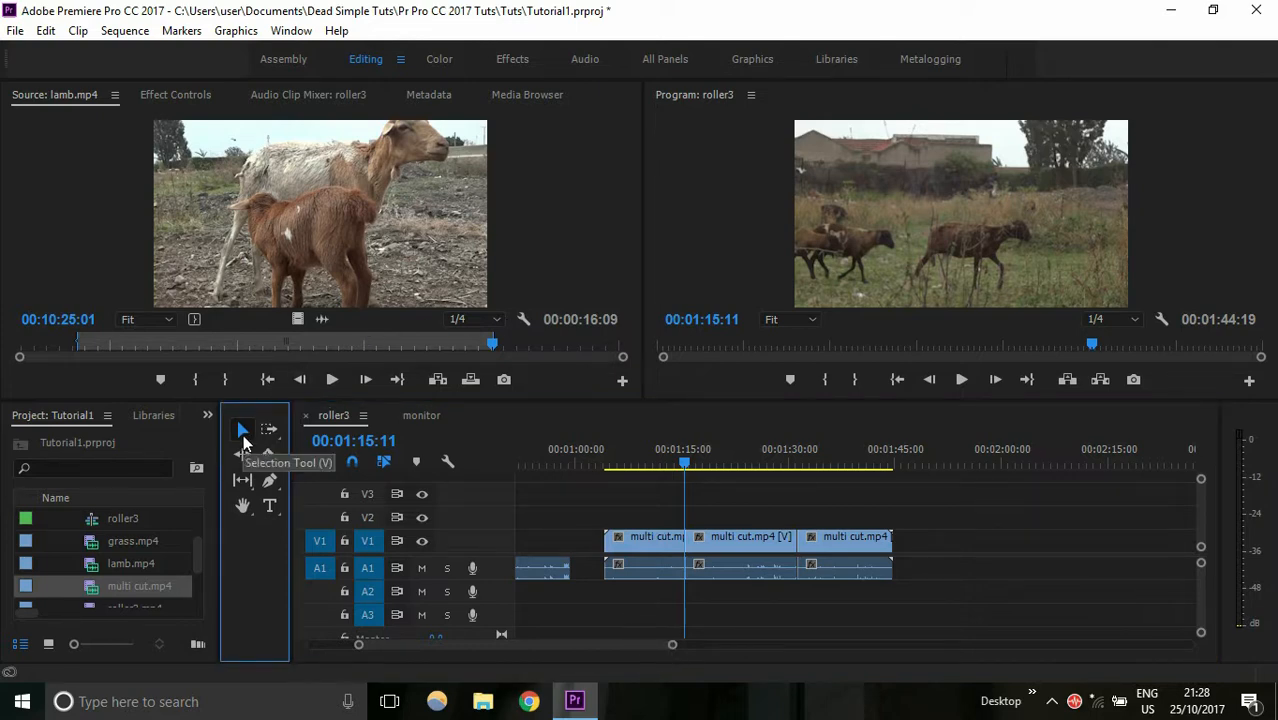
click(752, 566)
click(642, 568)
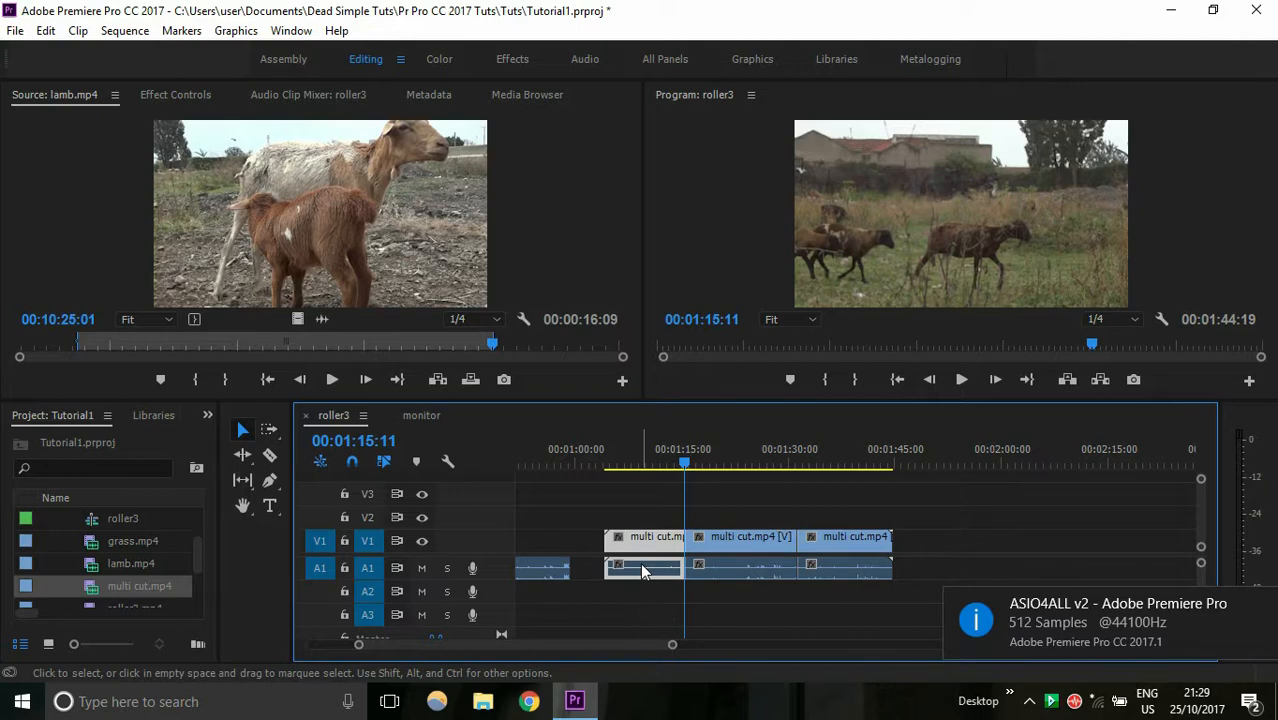
drag(642, 568, 720, 515)
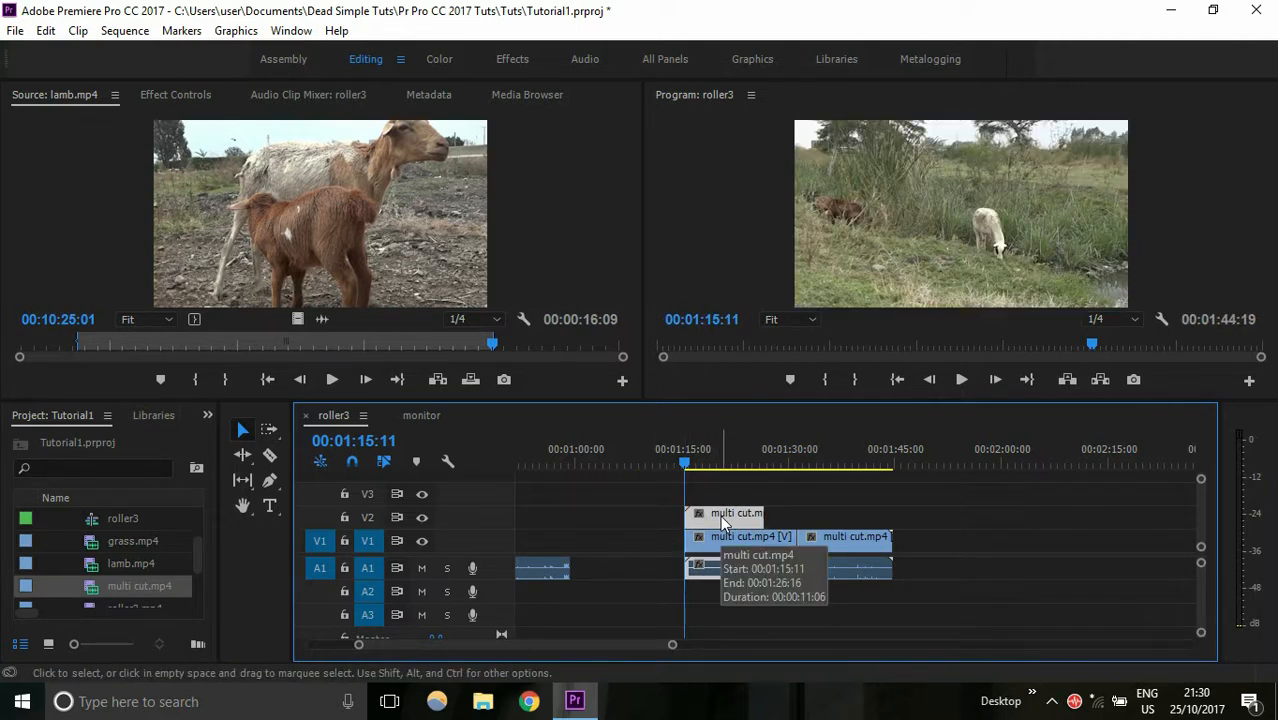
click(847, 568)
drag(847, 568, 758, 488)
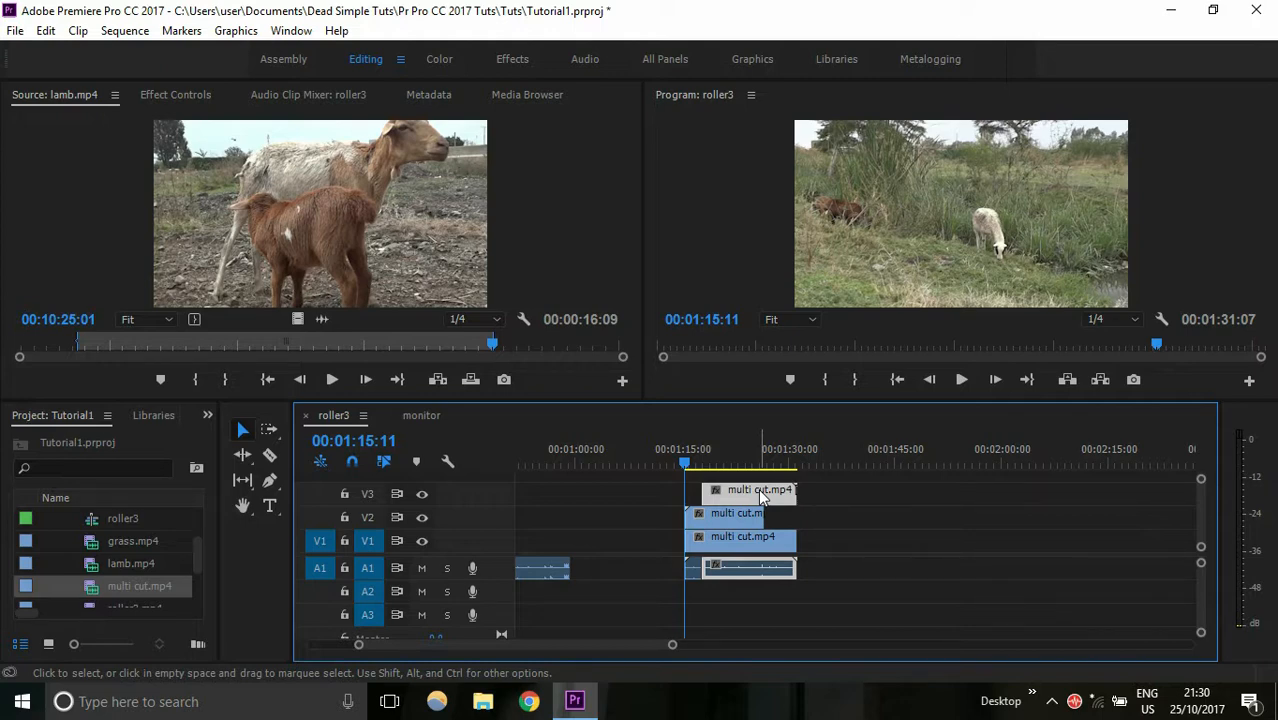
- Play the stacked multi cut.mp4 segments in roller3 and the start of the monitor sequence to examine how upper tracks overlay lower ones
click(961, 380)
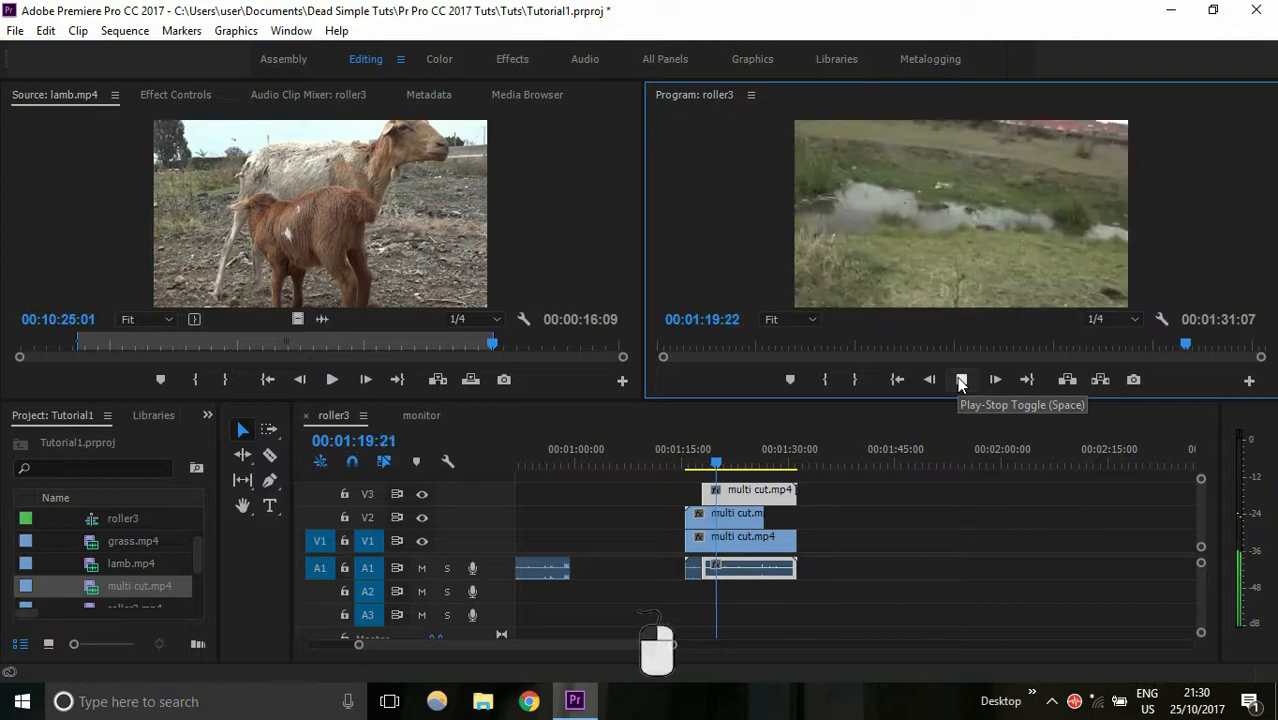
click(961, 380)
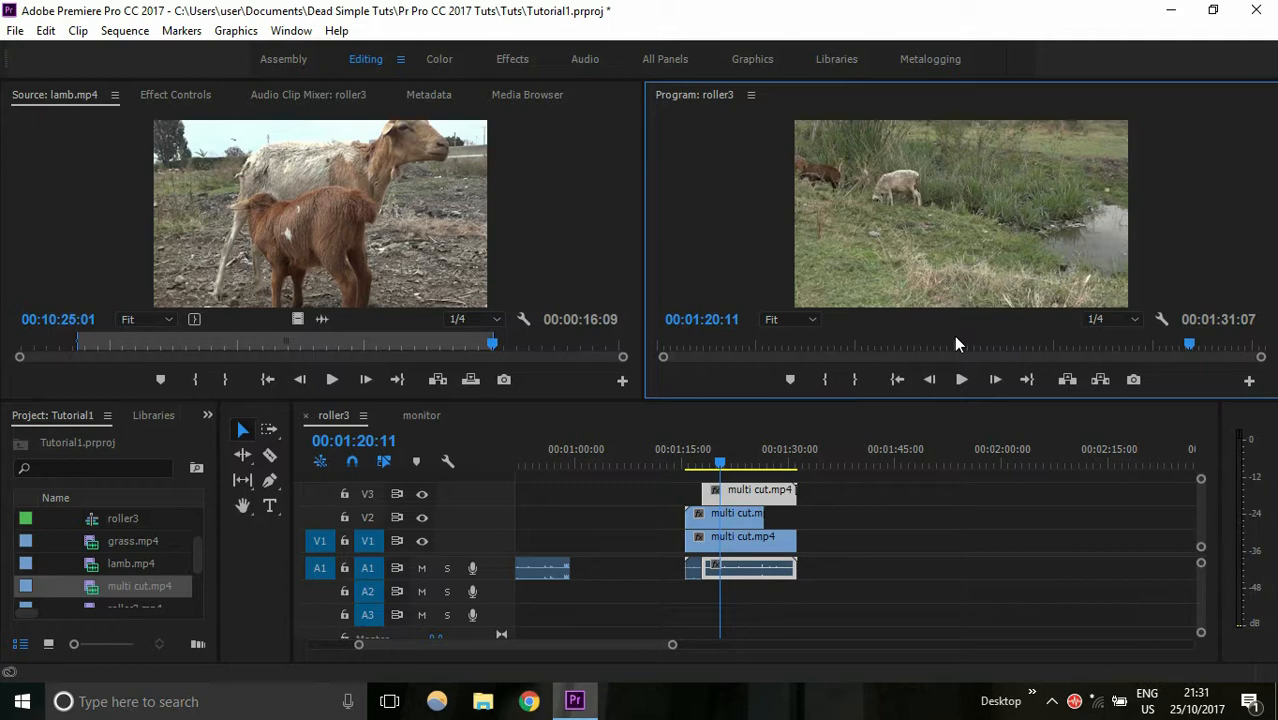
click(427, 416)
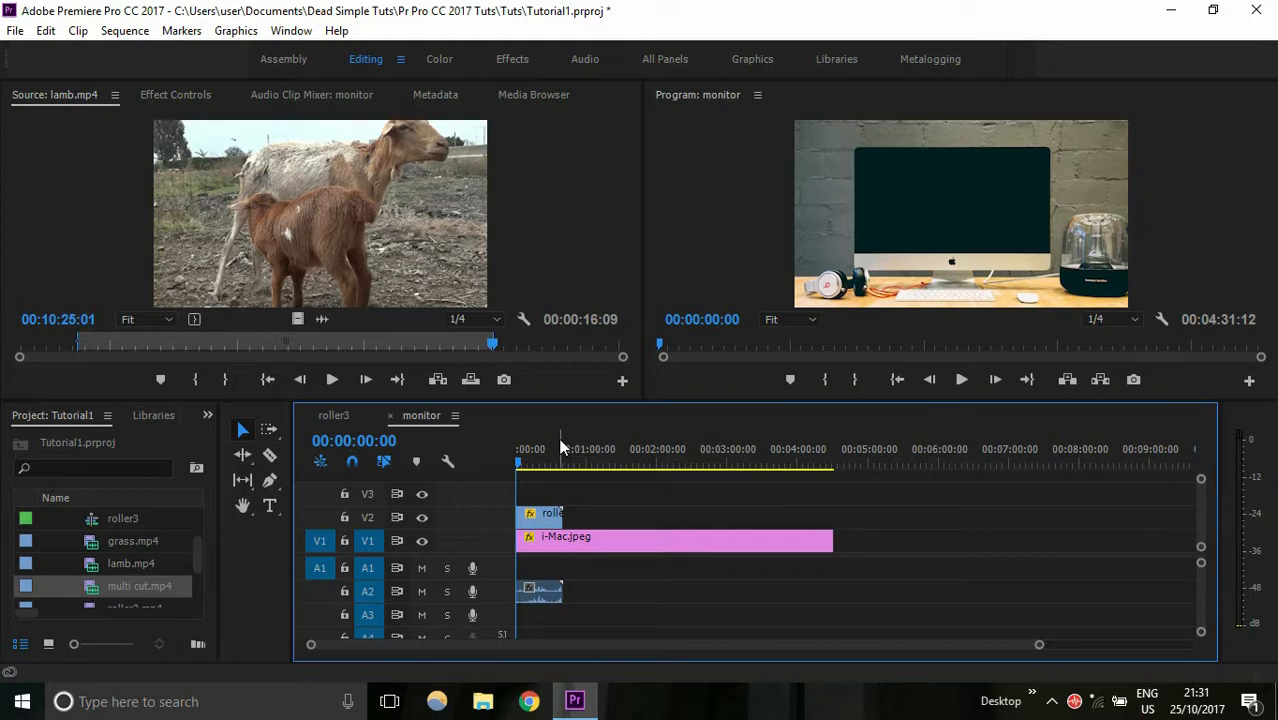
key(space)
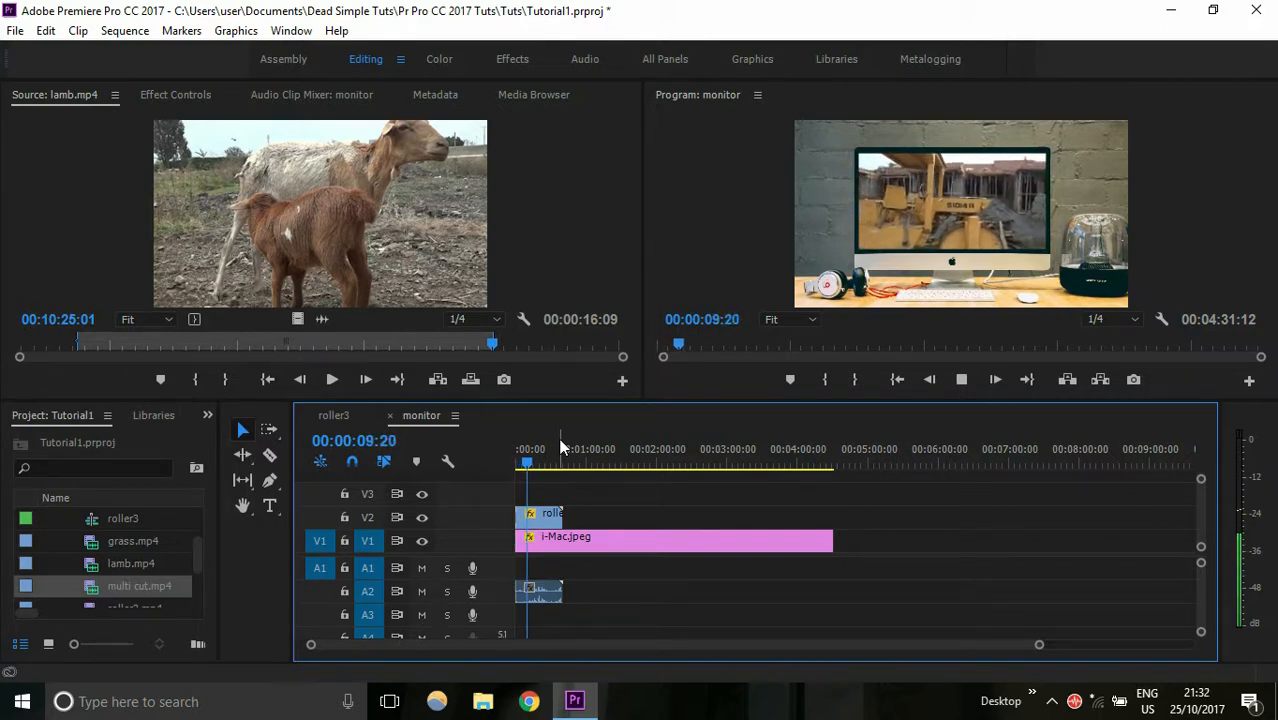
key(space)
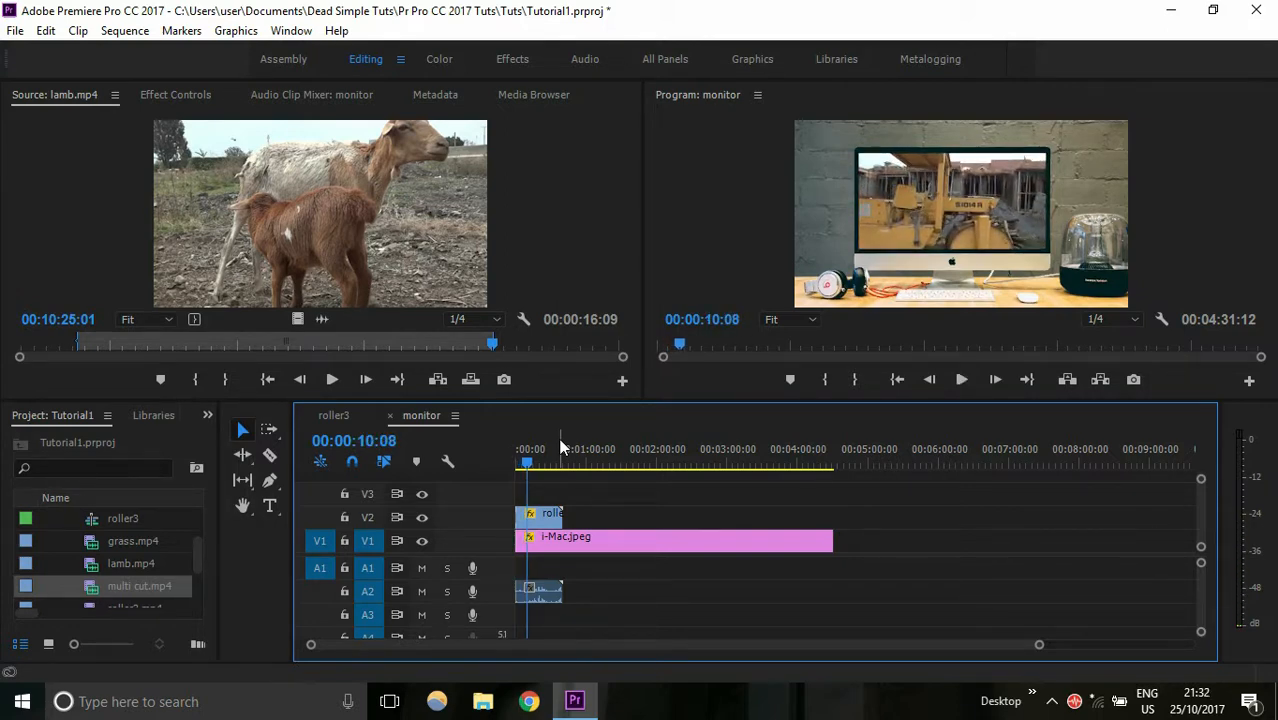